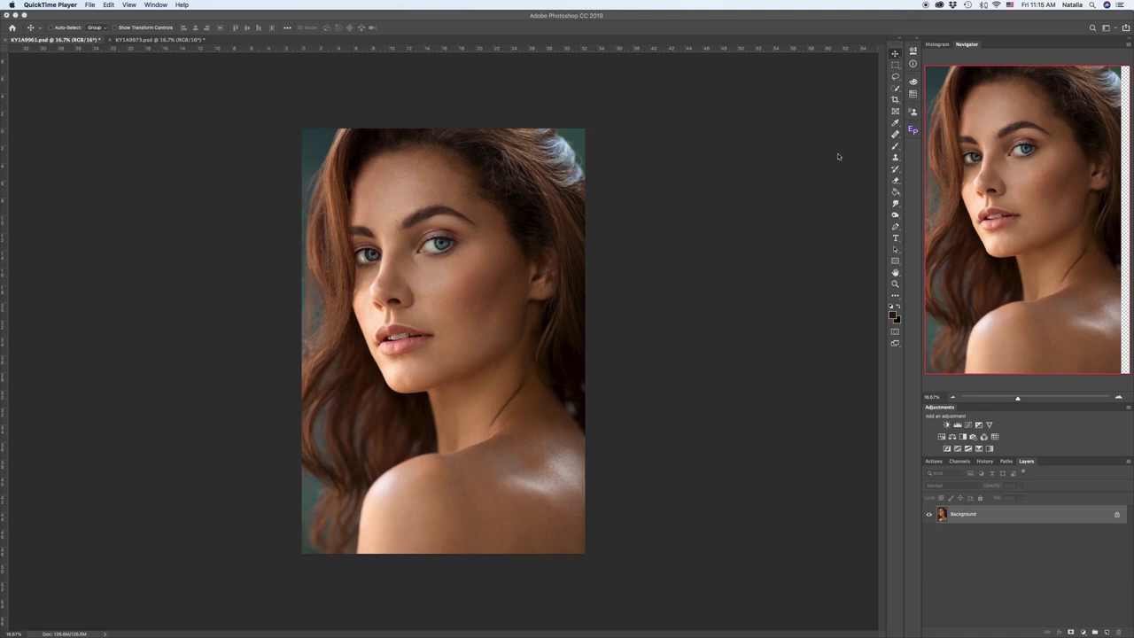
Look over the luminosity mask options of the Easy Panel 2 extension and collapse it again
left_click(914, 133)
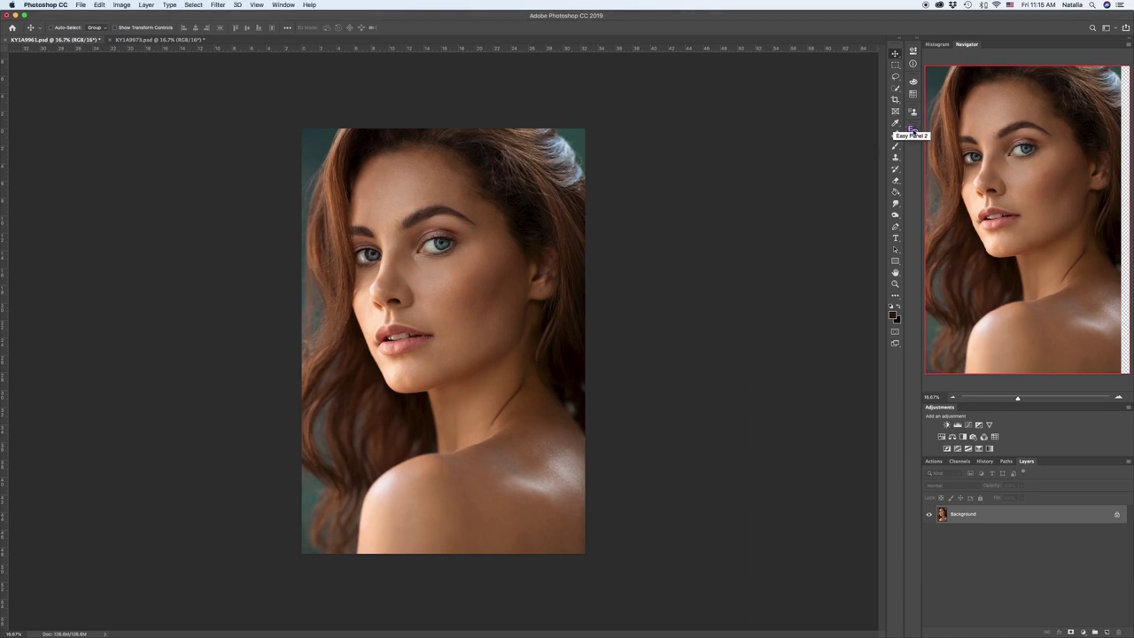
left_click(913, 132)
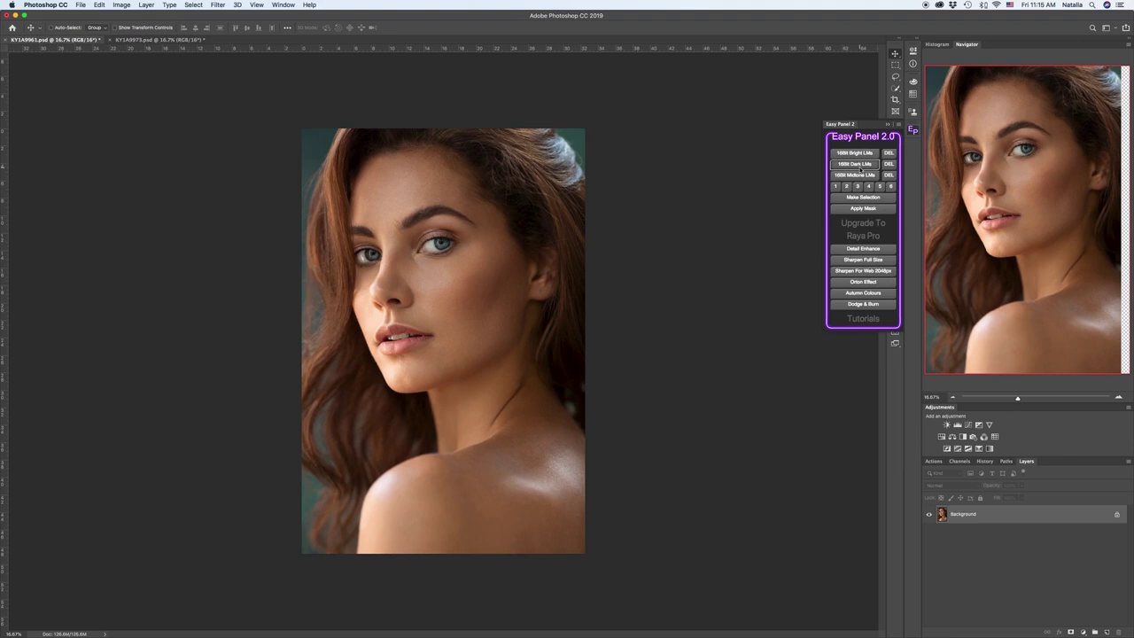
left_click(888, 124)
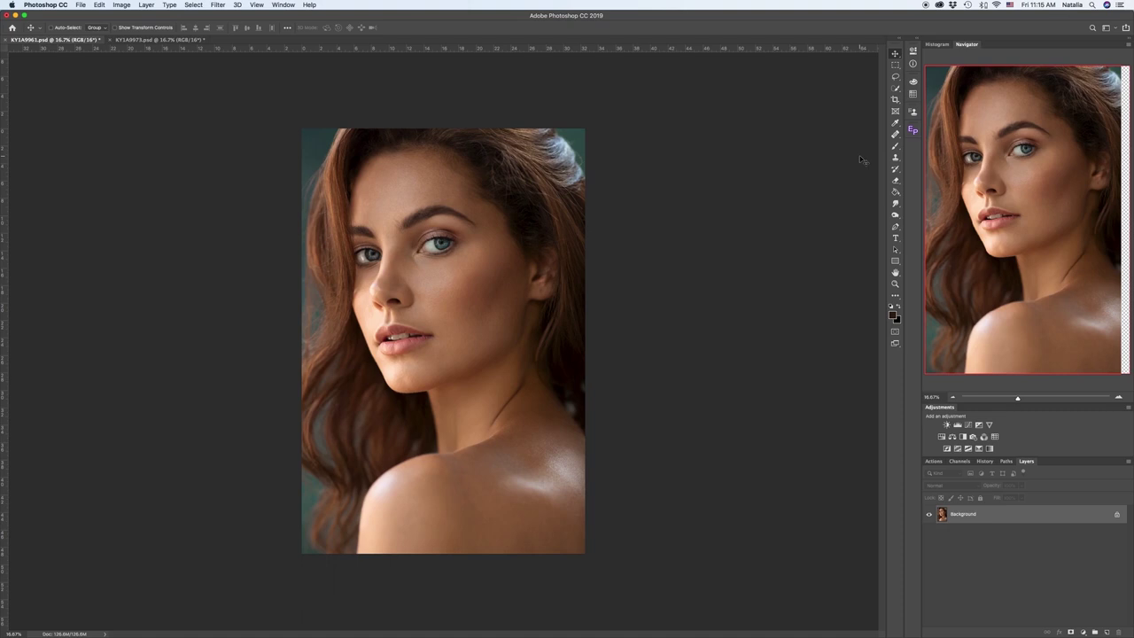
Create a new action set named LMS masks
left_click(936, 462)
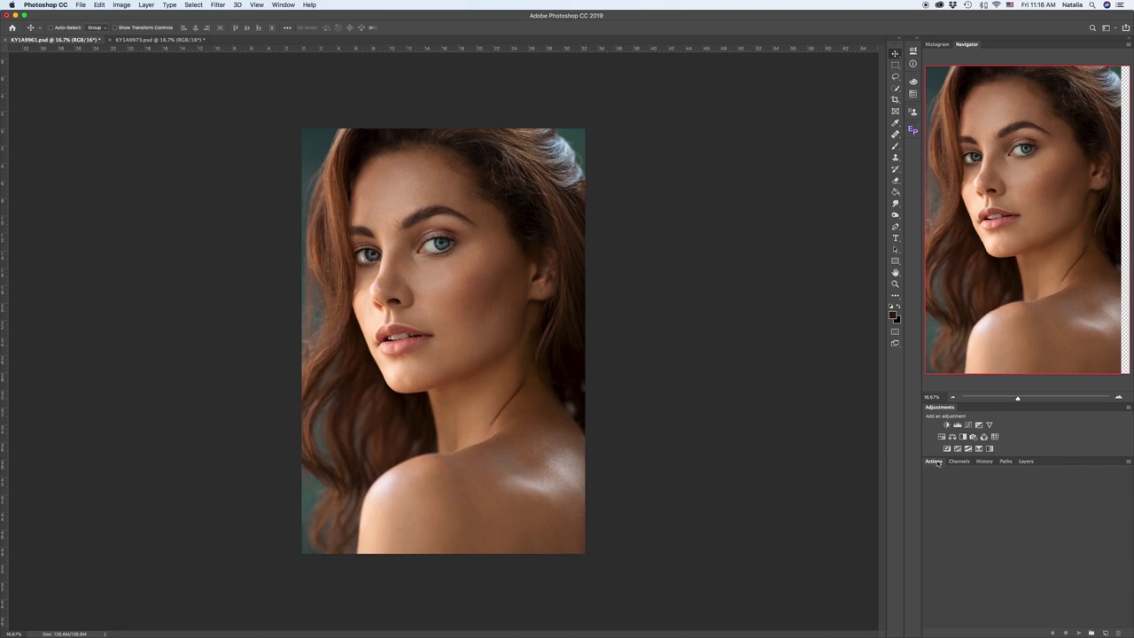
left_click(285, 5)
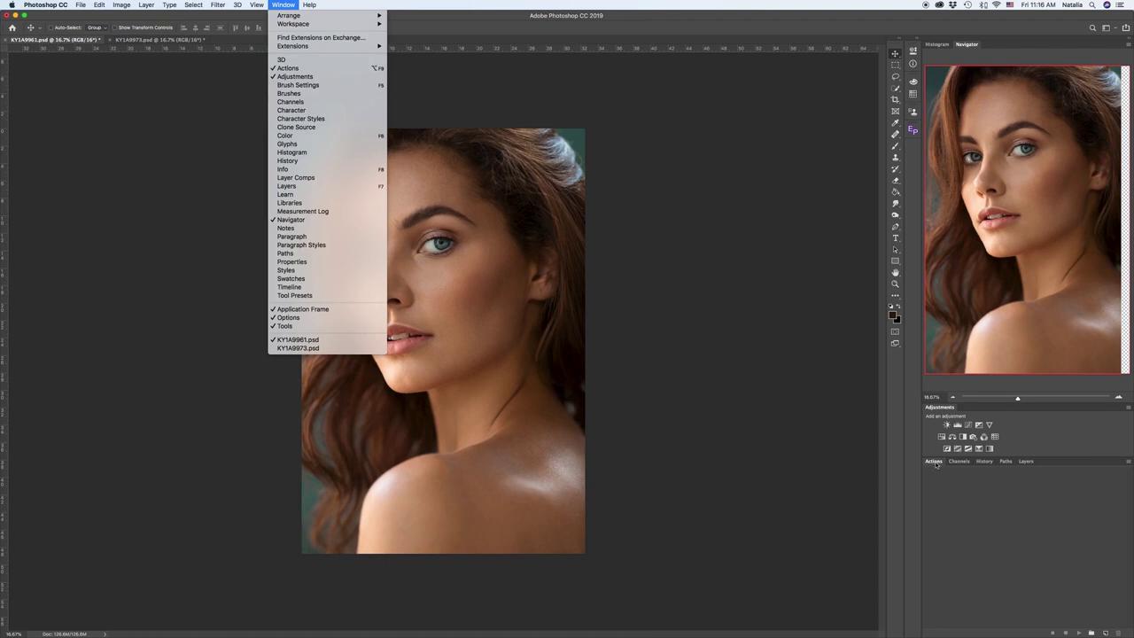
left_click(1129, 462)
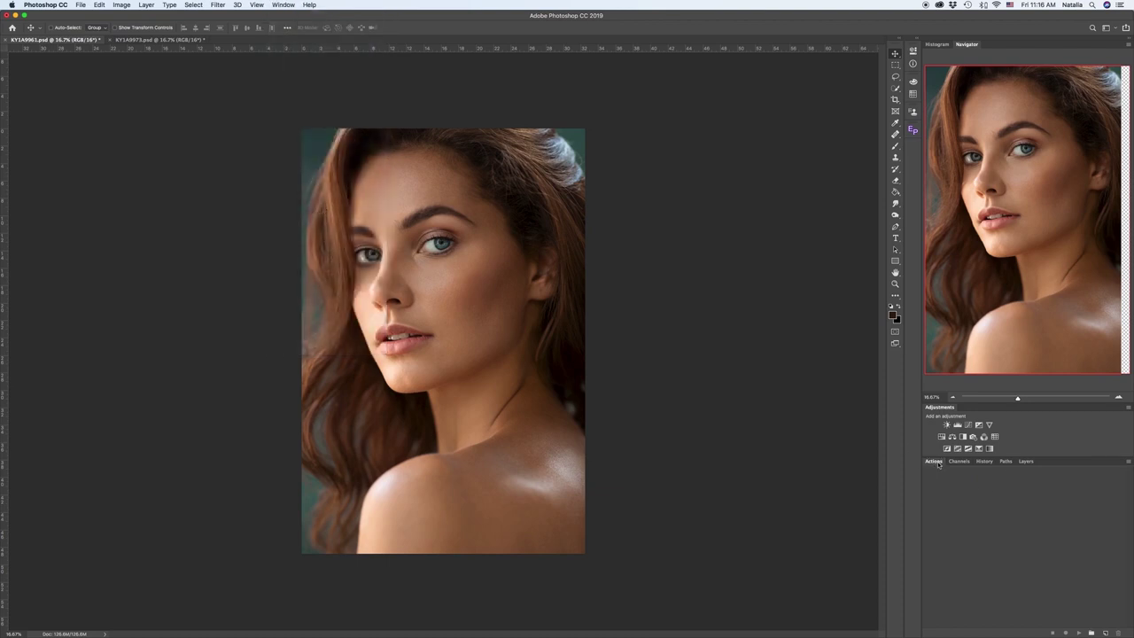
left_click(1129, 463)
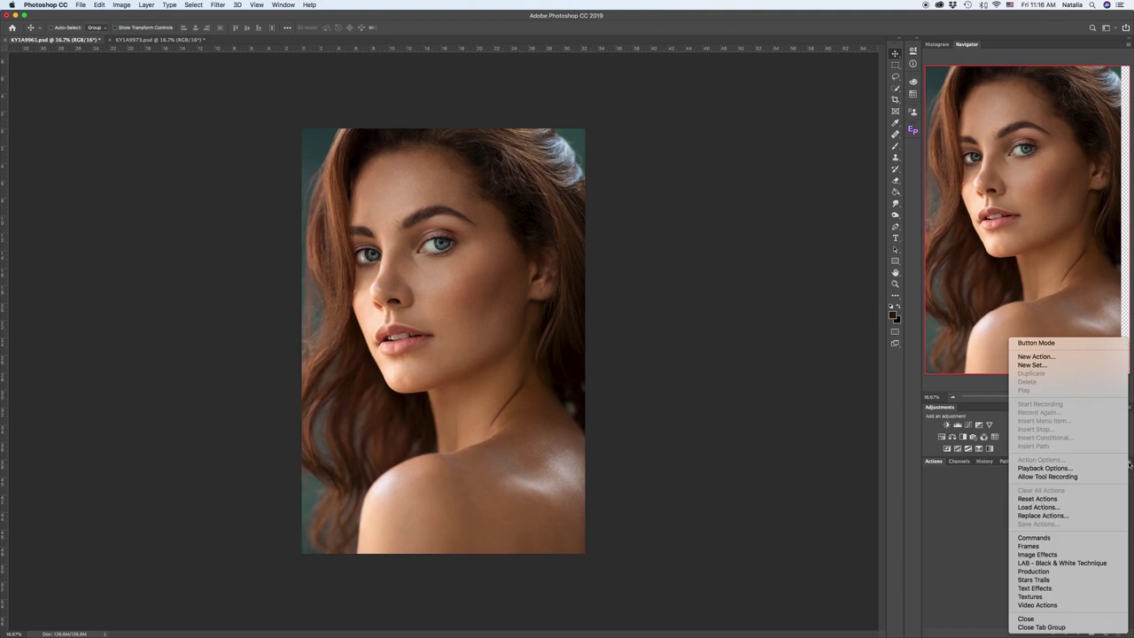
left_click(1048, 365)
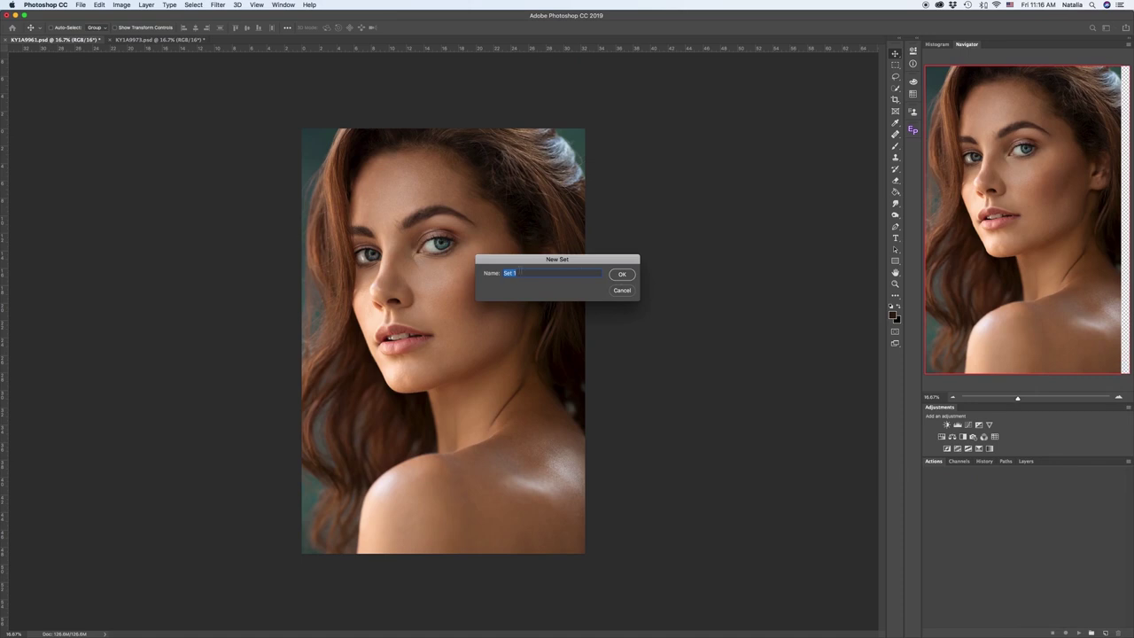
type("LMS masks")
left_click(622, 275)
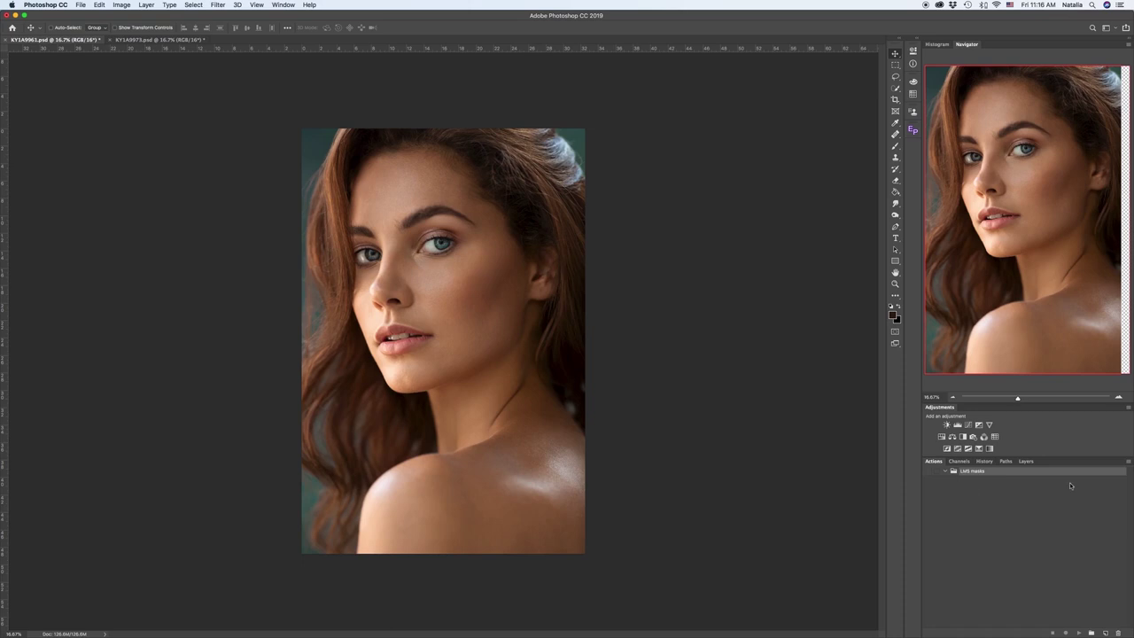
Create an action named Play me in the LMS masks set and start recording it
left_click(1127, 462)
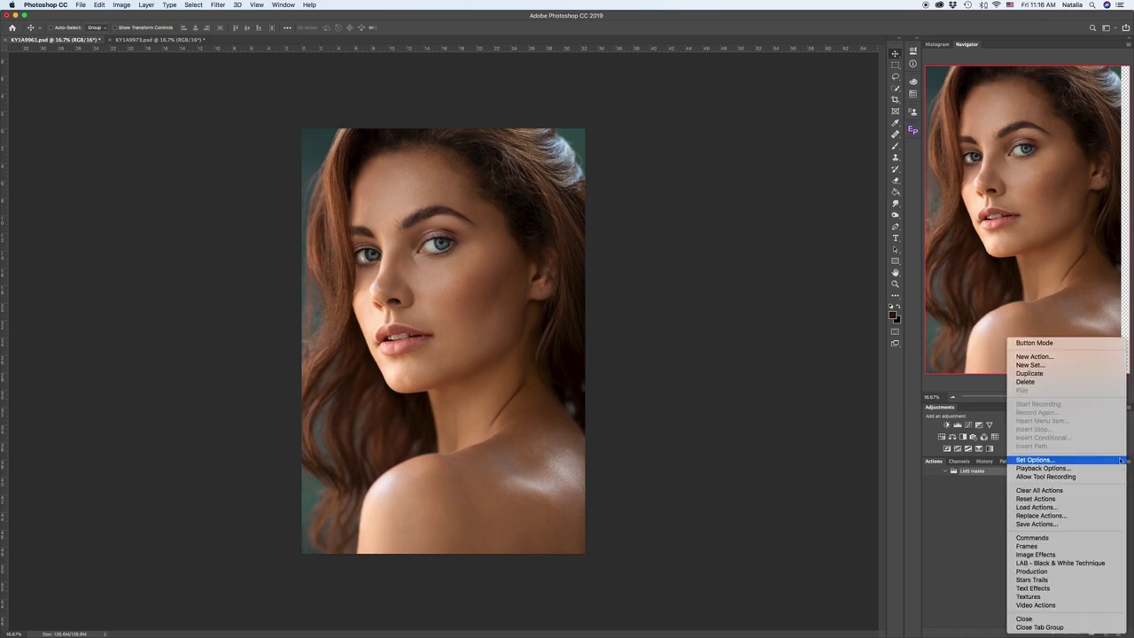
left_click(1048, 357)
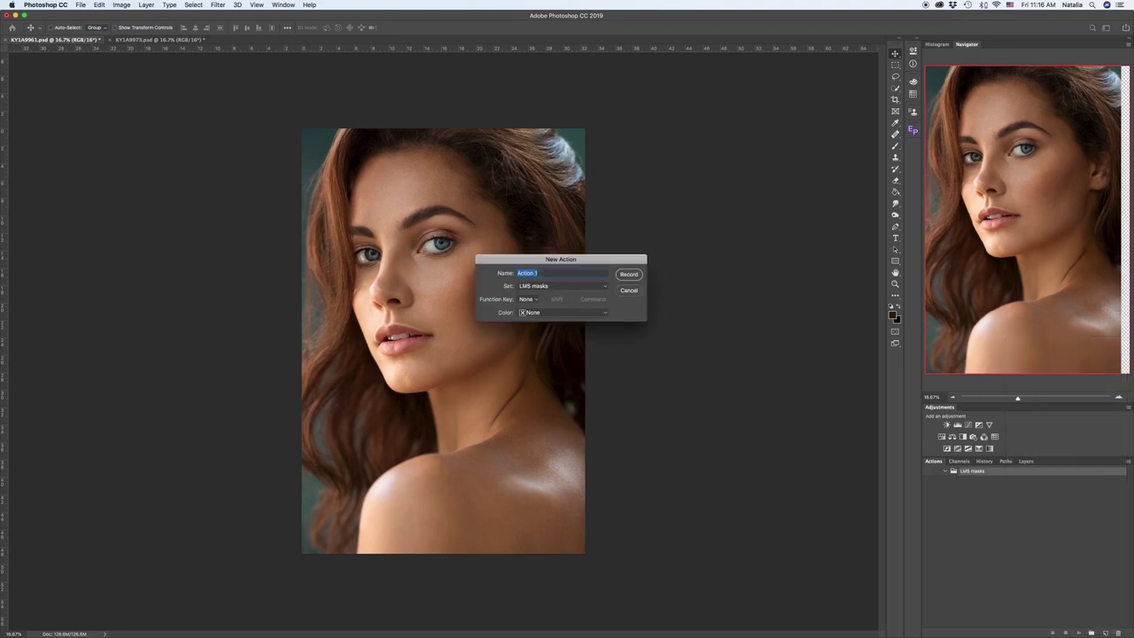
type("Play me")
left_click(629, 275)
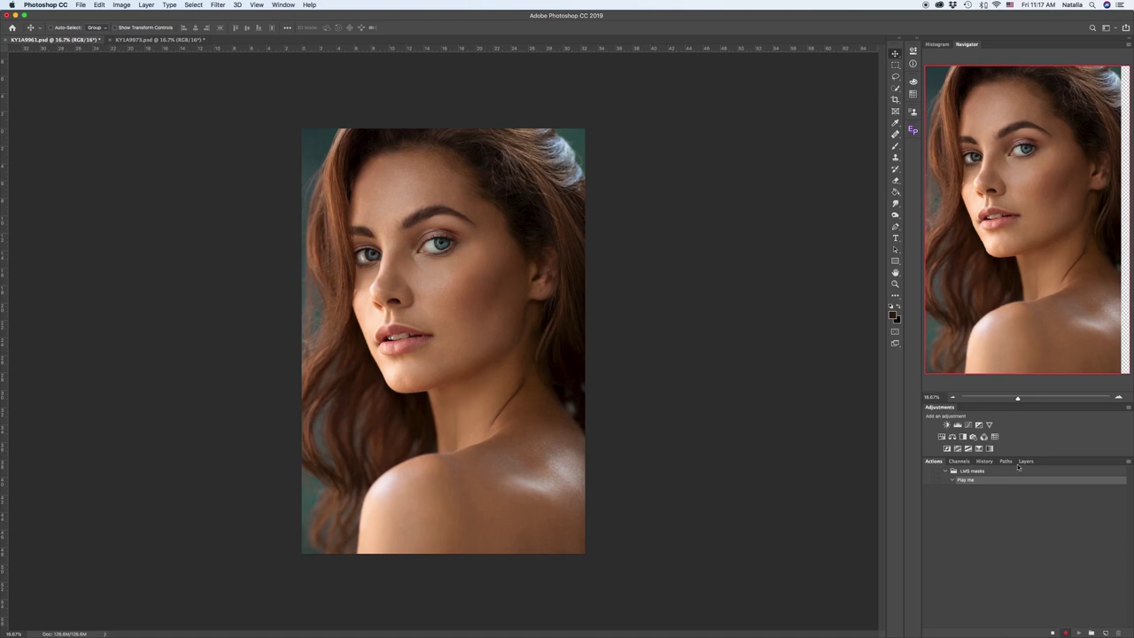
Compare the Red, Green and Blue channels of the portrait individually, then return to the RGB composite
left_click(959, 461)
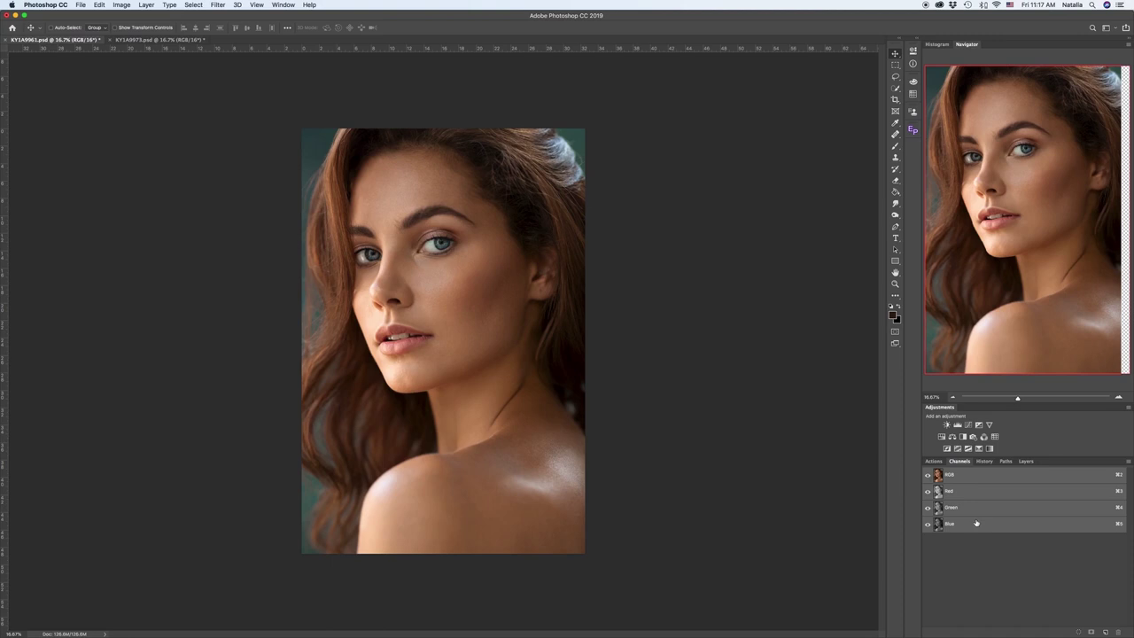
left_click(970, 494)
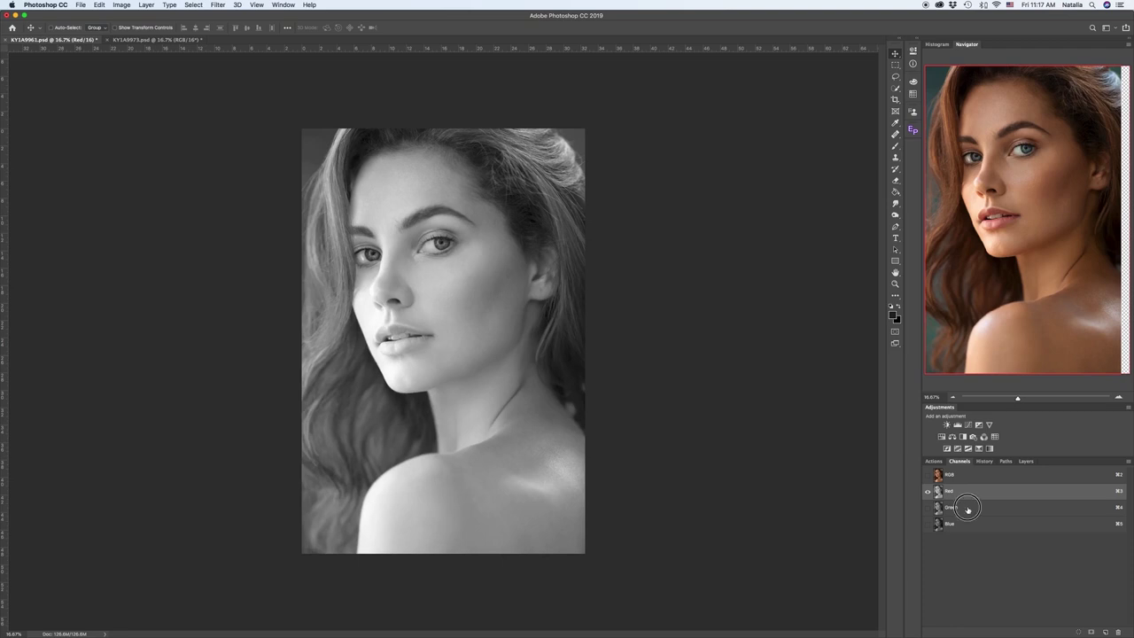
left_click(967, 508)
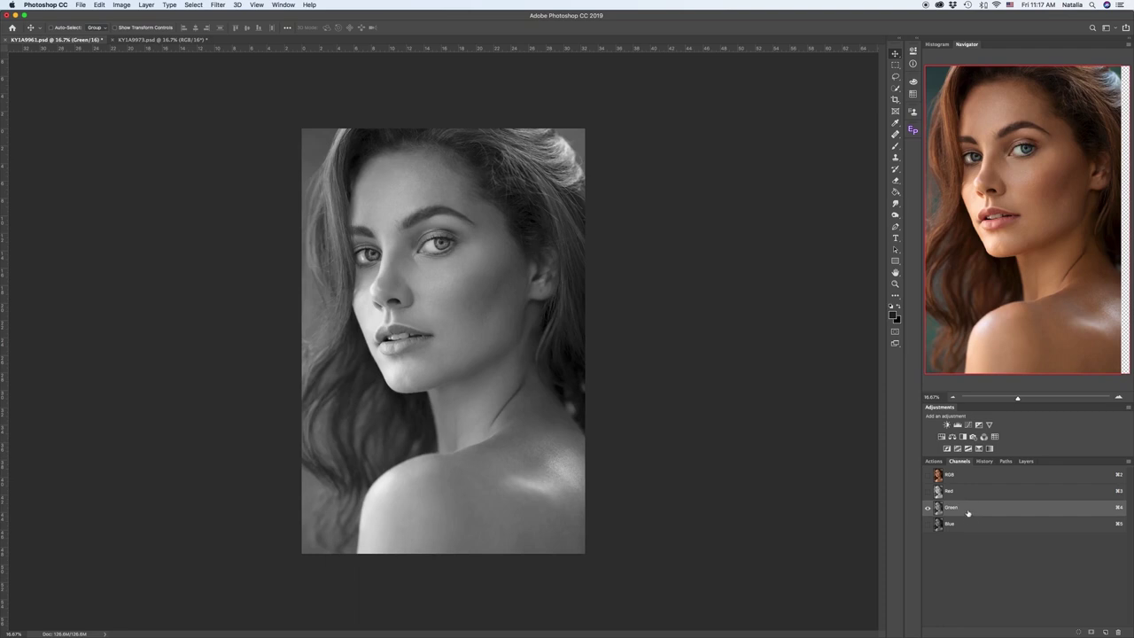
left_click(965, 527)
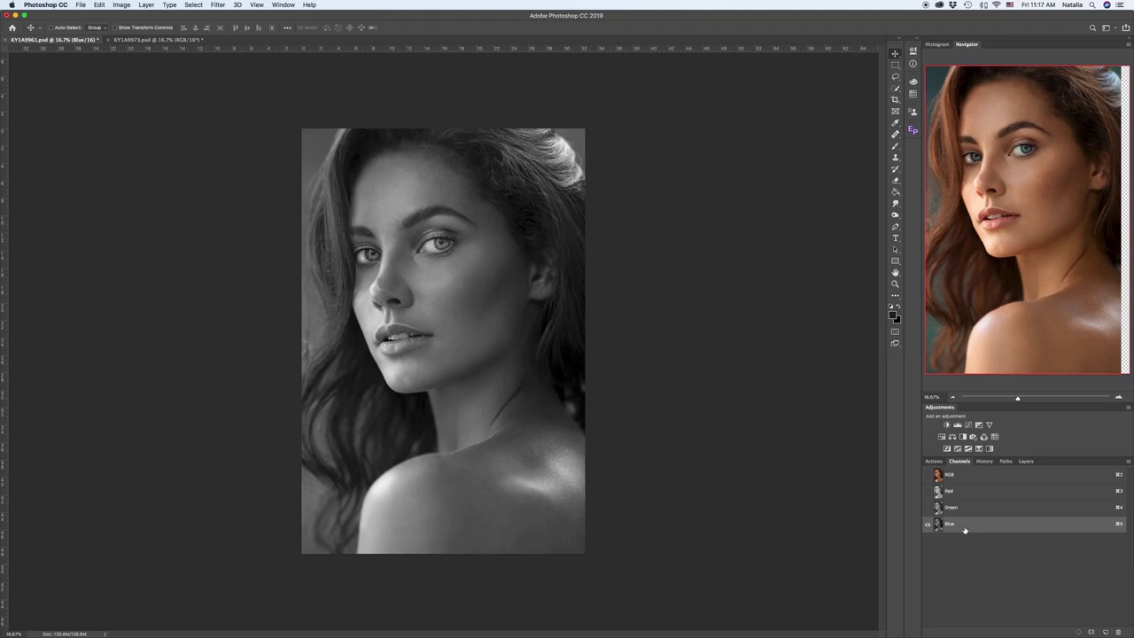
left_click(967, 492)
left_click(965, 511)
left_click(966, 525)
left_click(973, 478)
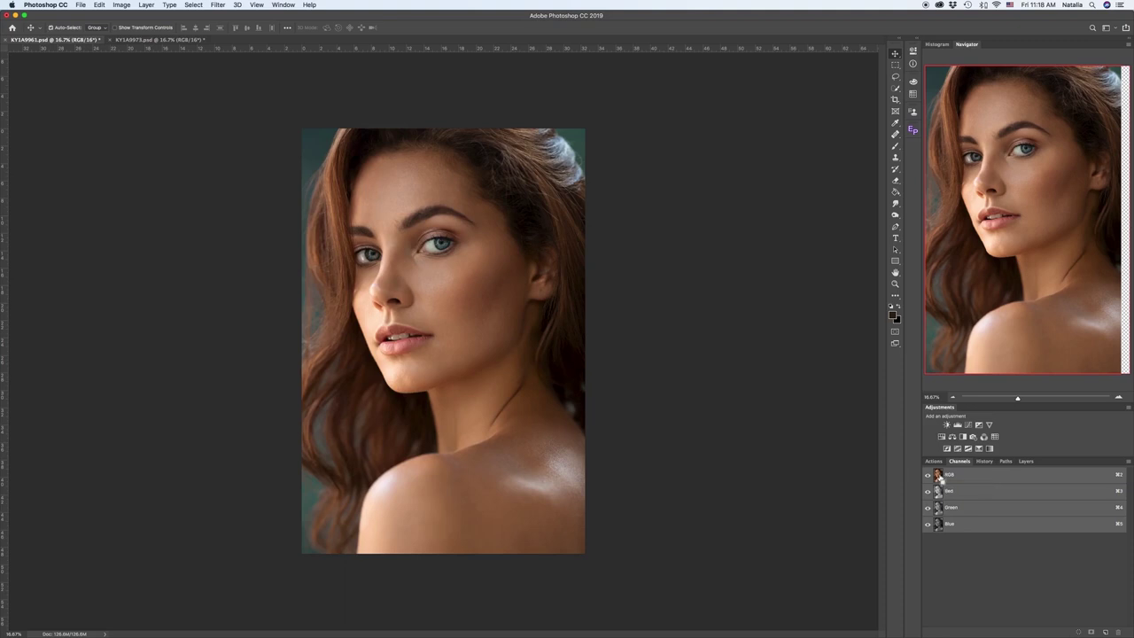
Load the RGB channel's luminosity as a selection and save it as a new channel named Light1
left_click(940, 476, "super")
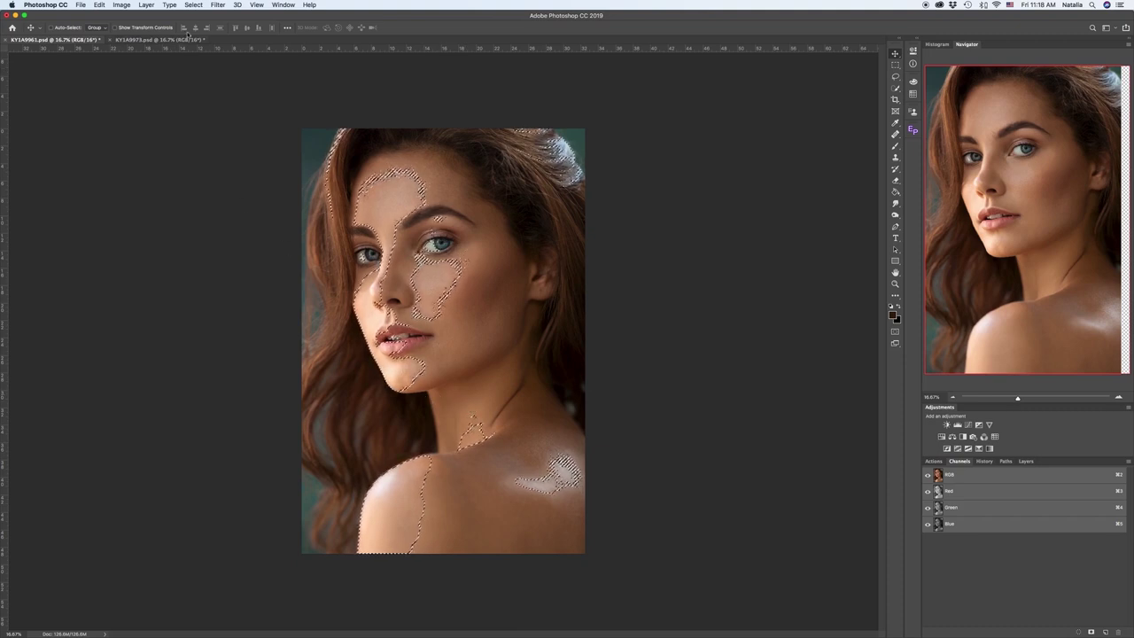
left_click(195, 7)
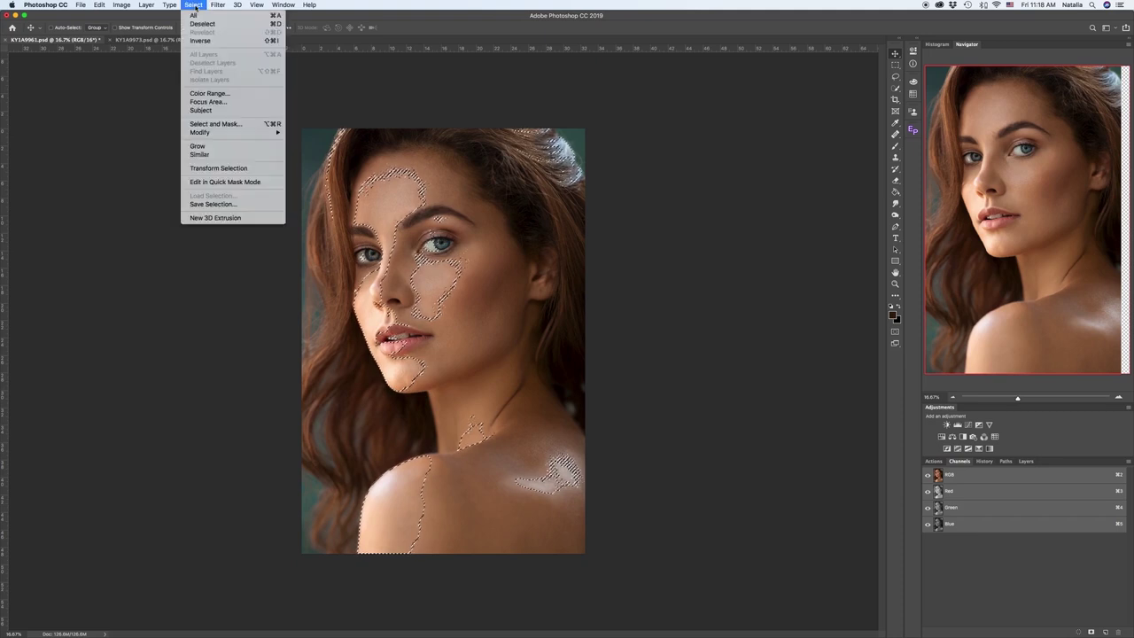
left_click(314, 196)
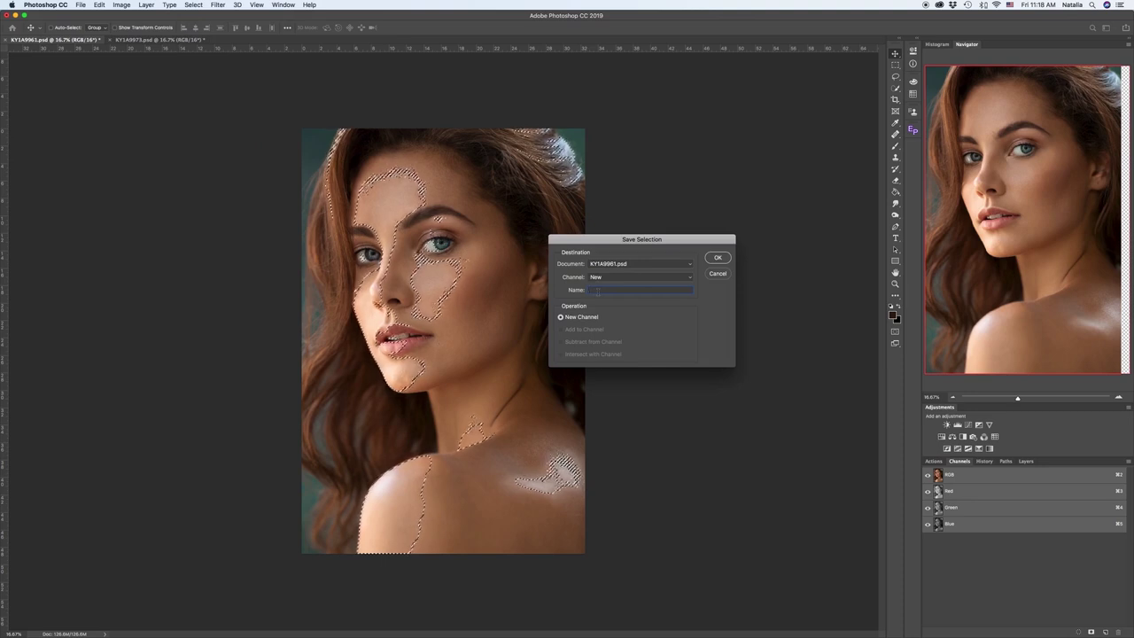
type("Light")
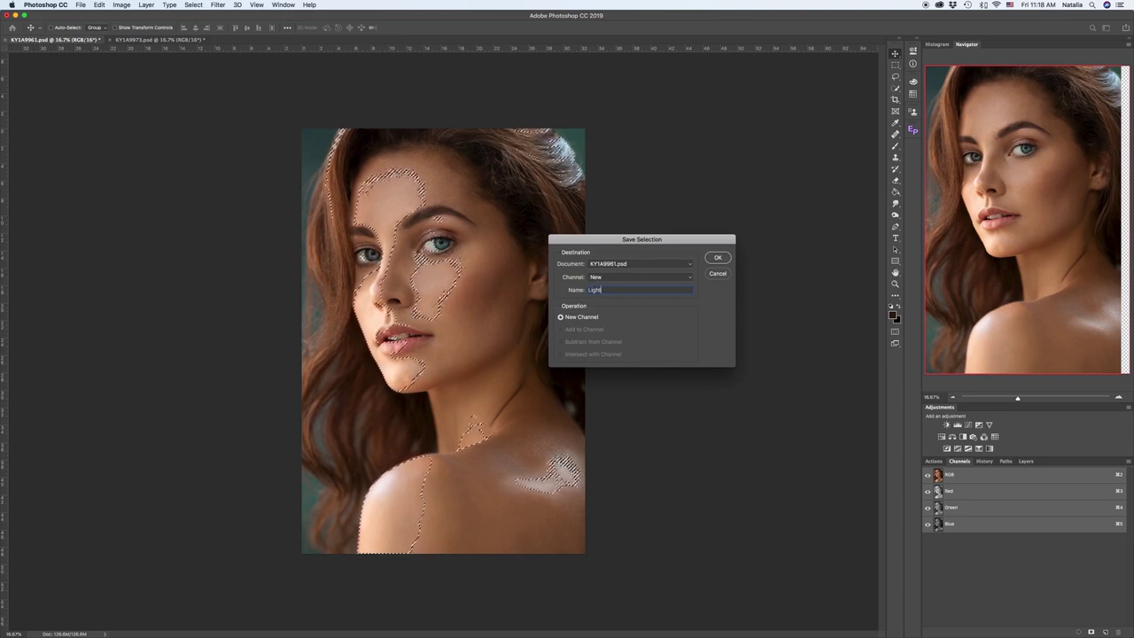
left_click(714, 259)
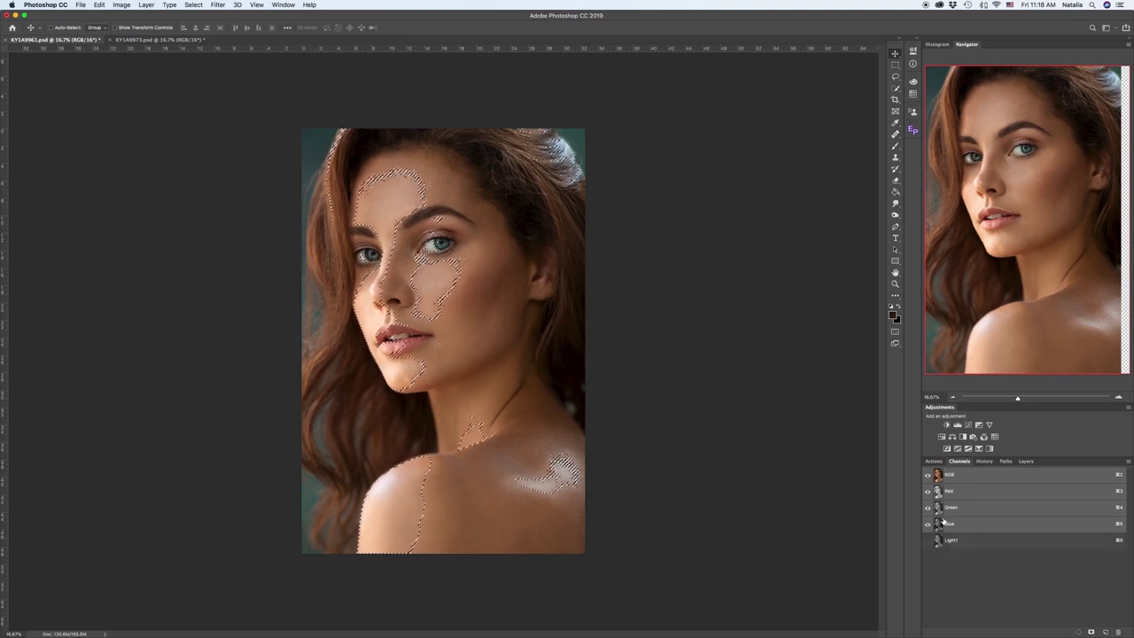
Display the Light1 channel and load it as a selection using Intersect with Selection
left_click(947, 542)
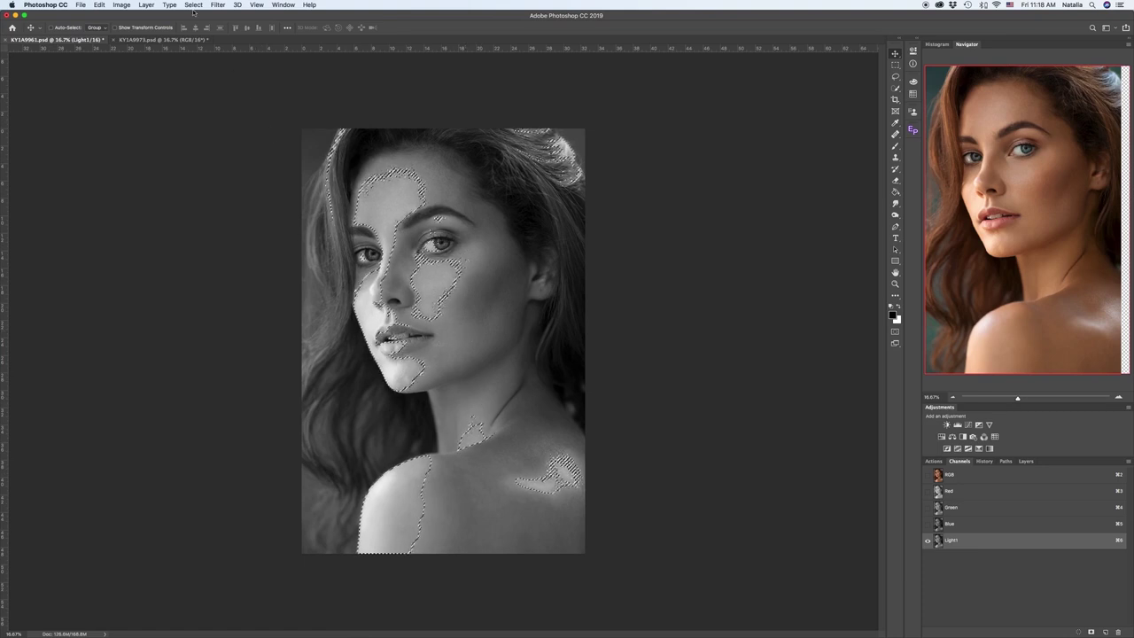
left_click(194, 5)
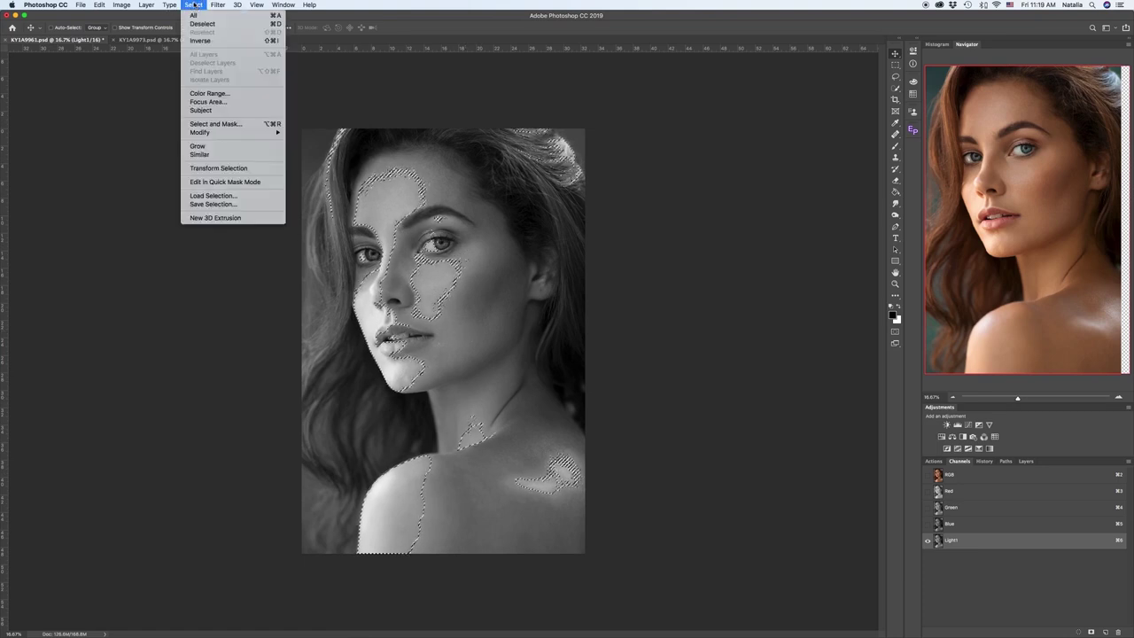
left_click(220, 195)
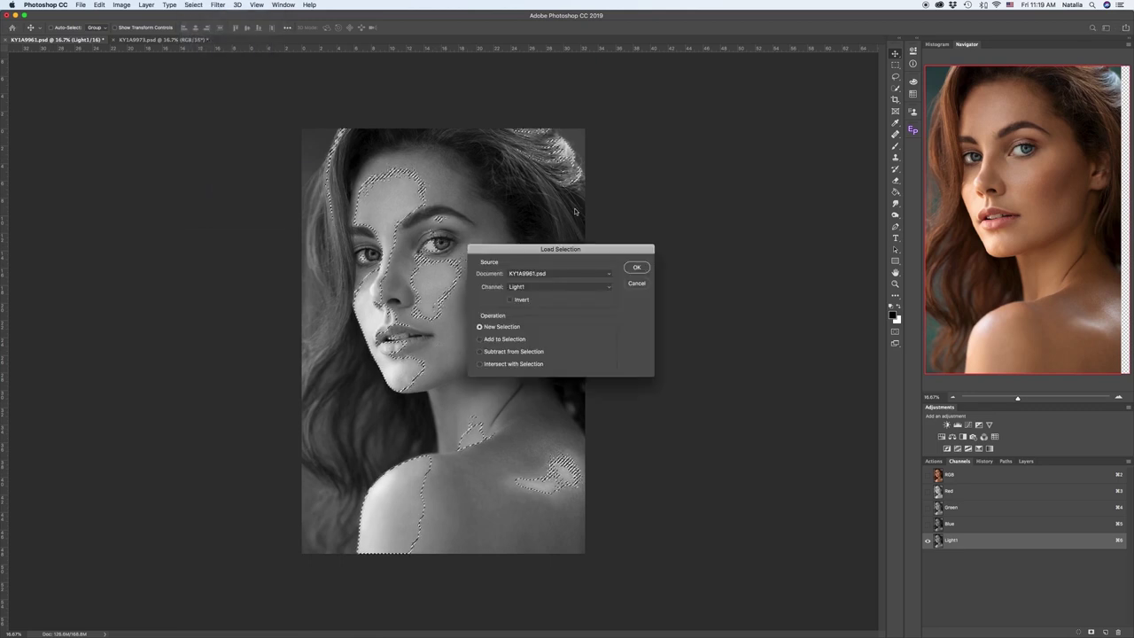
left_click(608, 289)
left_click(608, 290)
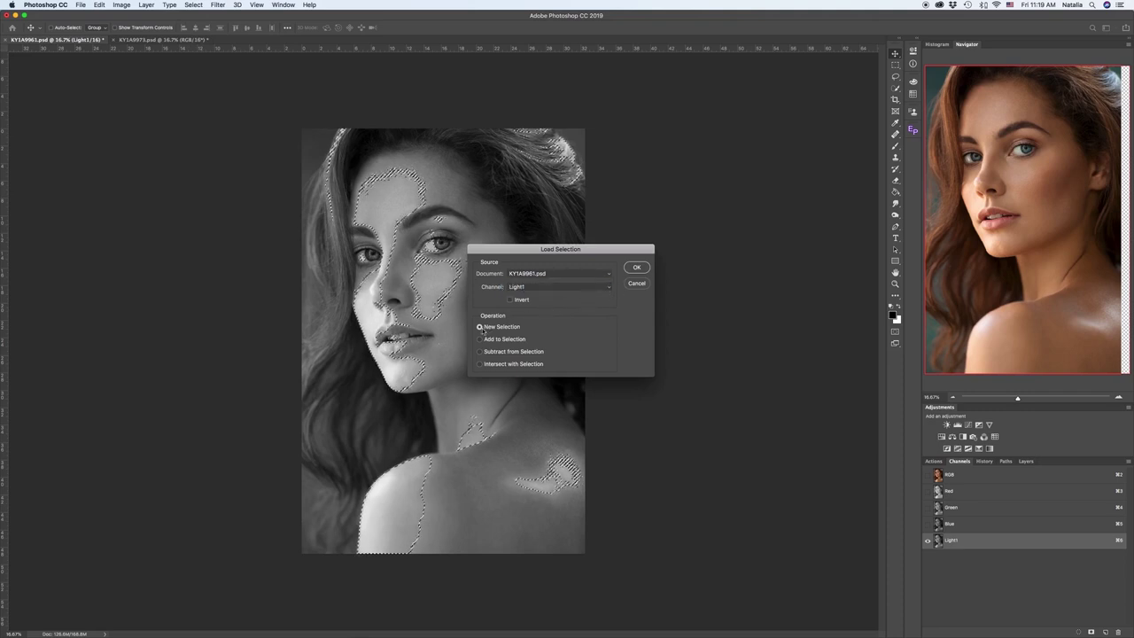
left_click(479, 364)
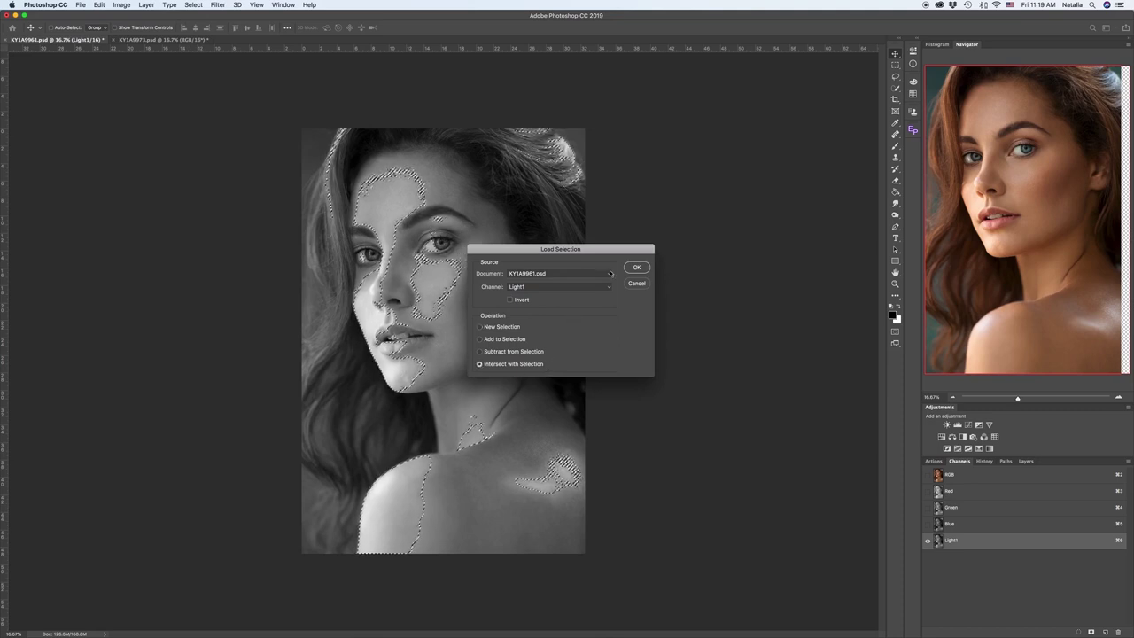
left_click(637, 269)
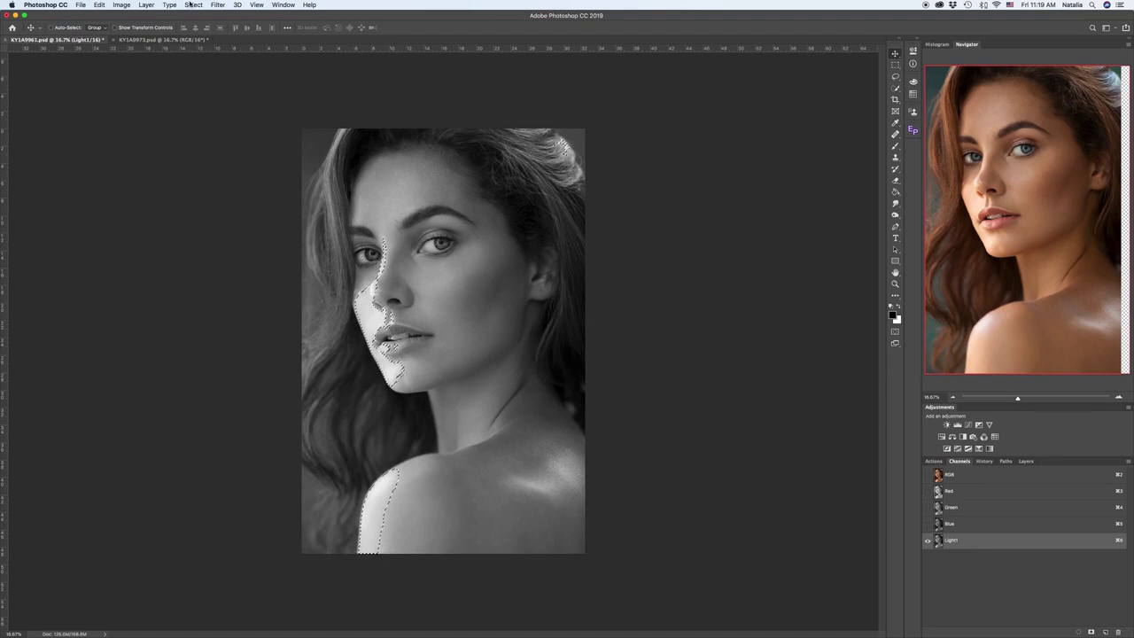
Save the intersected selection as a new channel named Light2
left_click(192, 4)
left_click(212, 204)
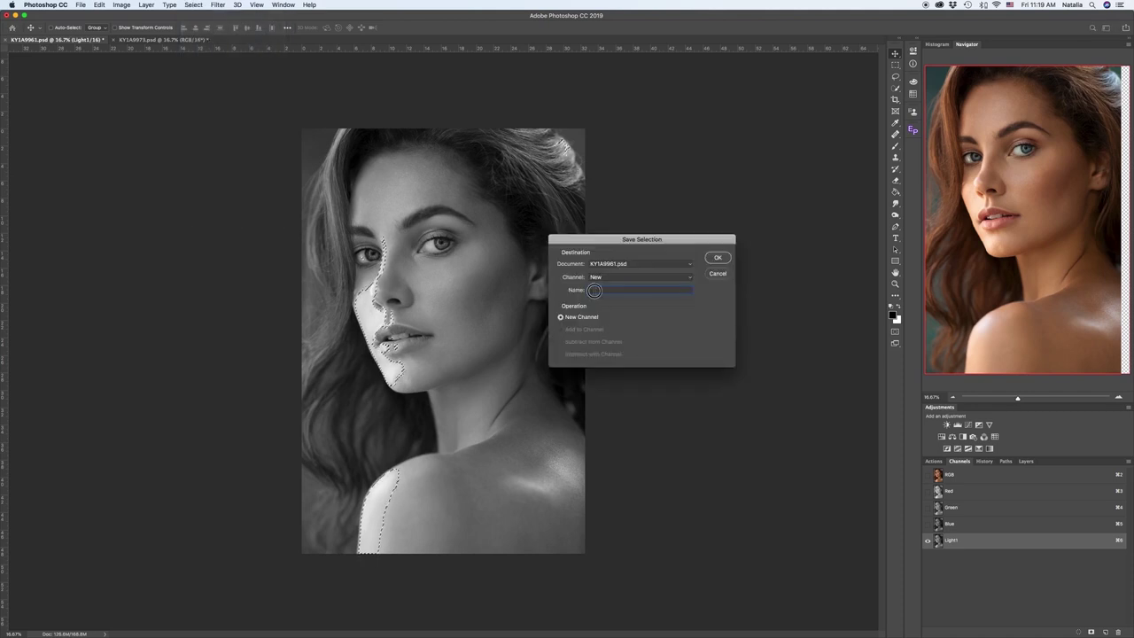
type("Light2")
left_click(718, 258)
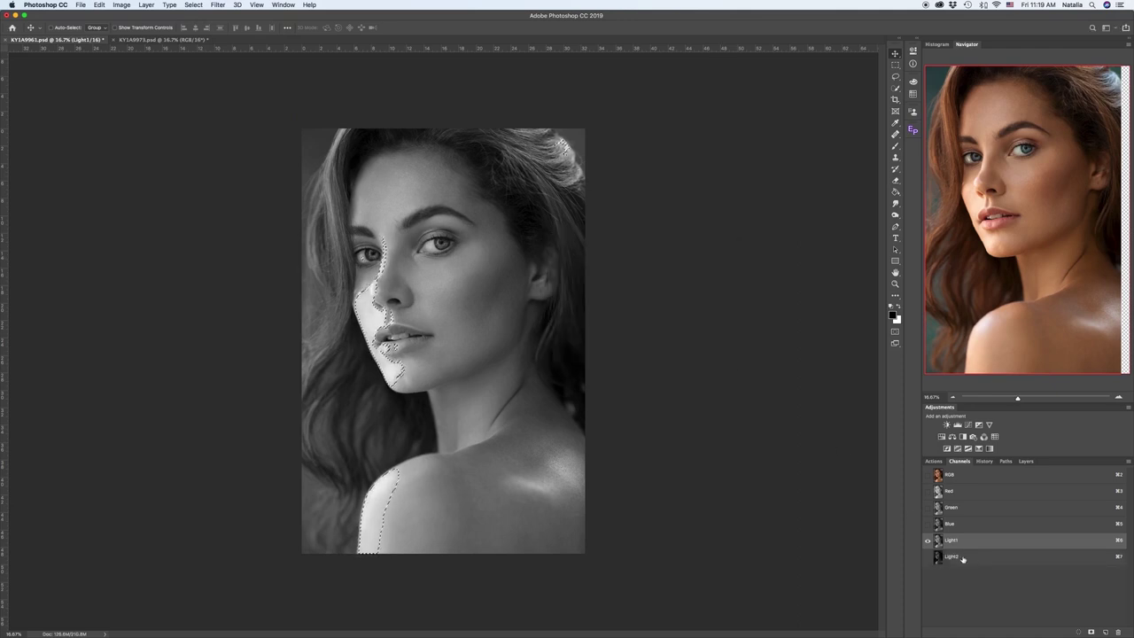
Display the Light2 channel and load it with Intersect with Selection to narrow the active selection
left_click(963, 558)
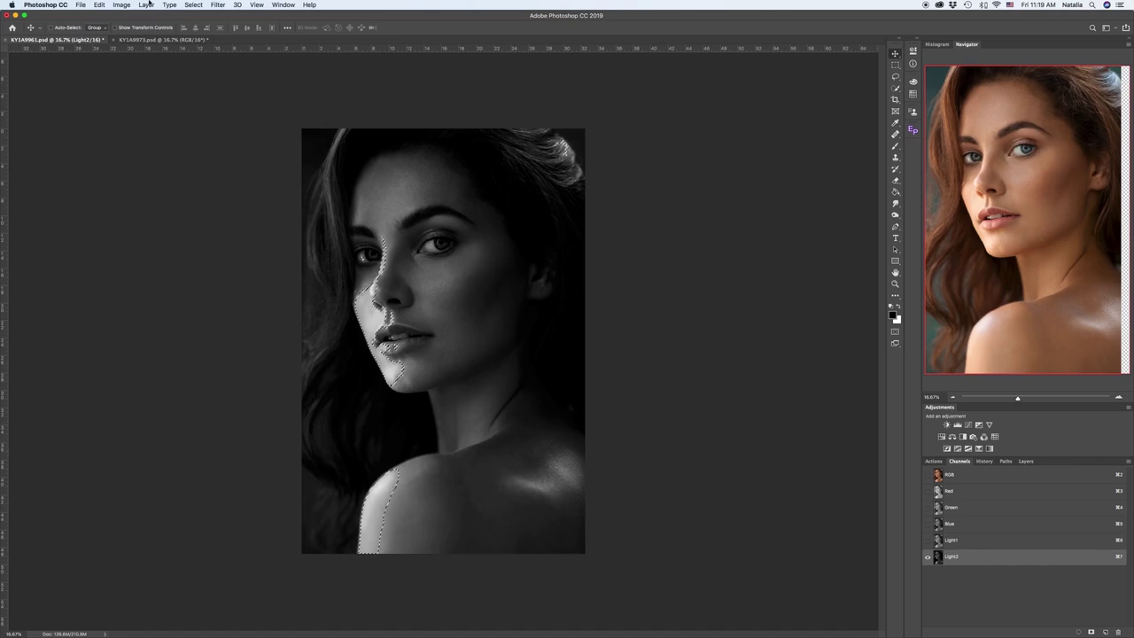
left_click(194, 5)
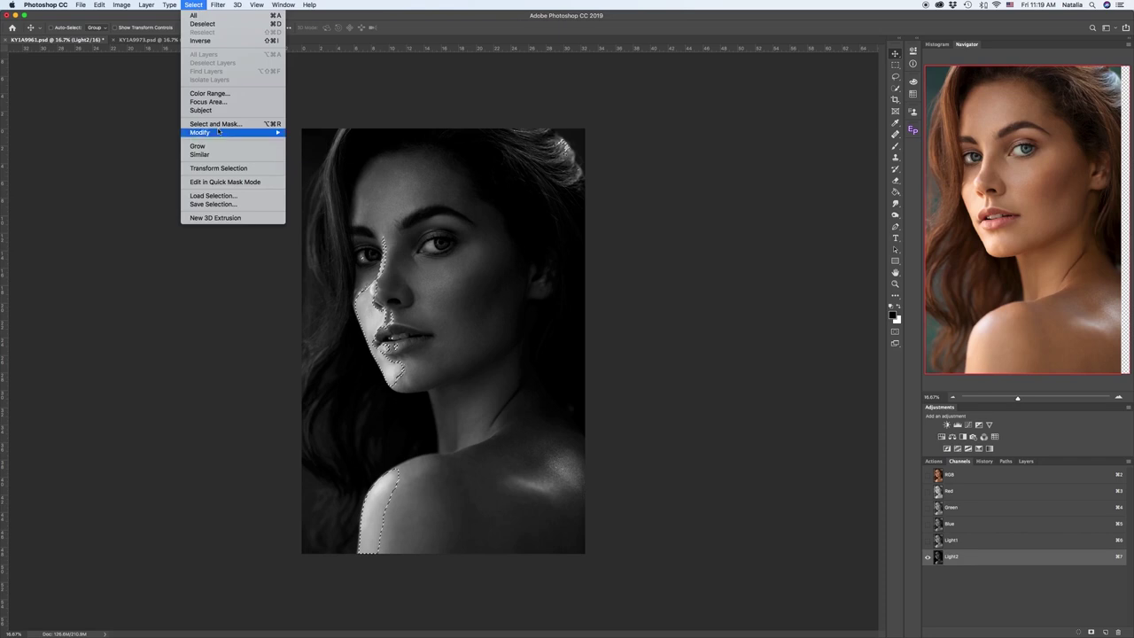
left_click(222, 195)
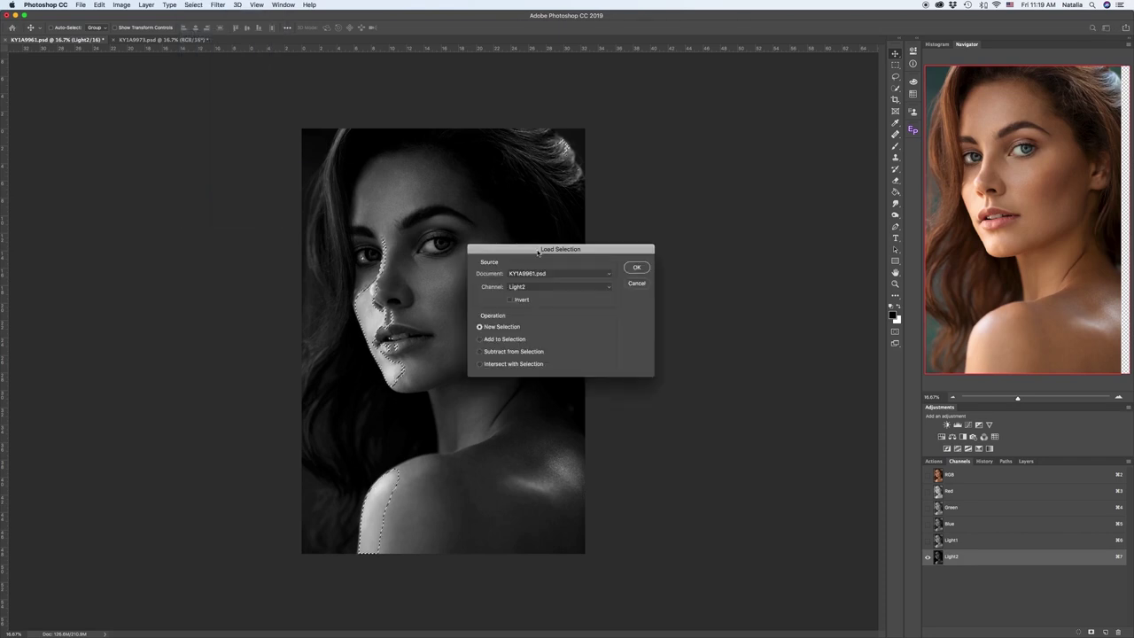
left_click(608, 288)
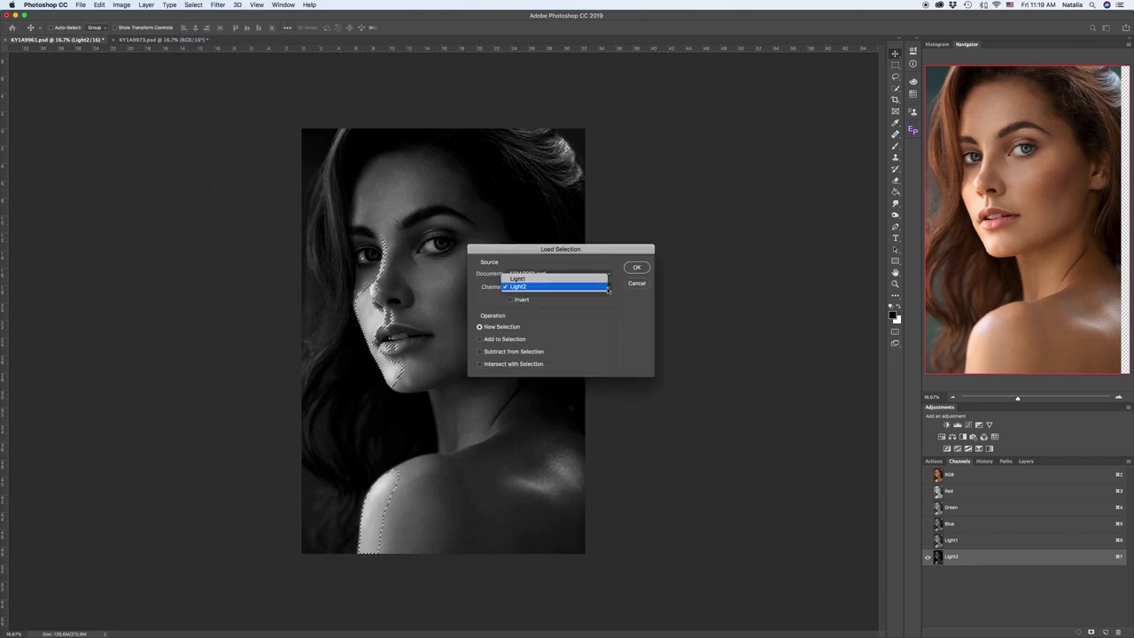
left_click(608, 287)
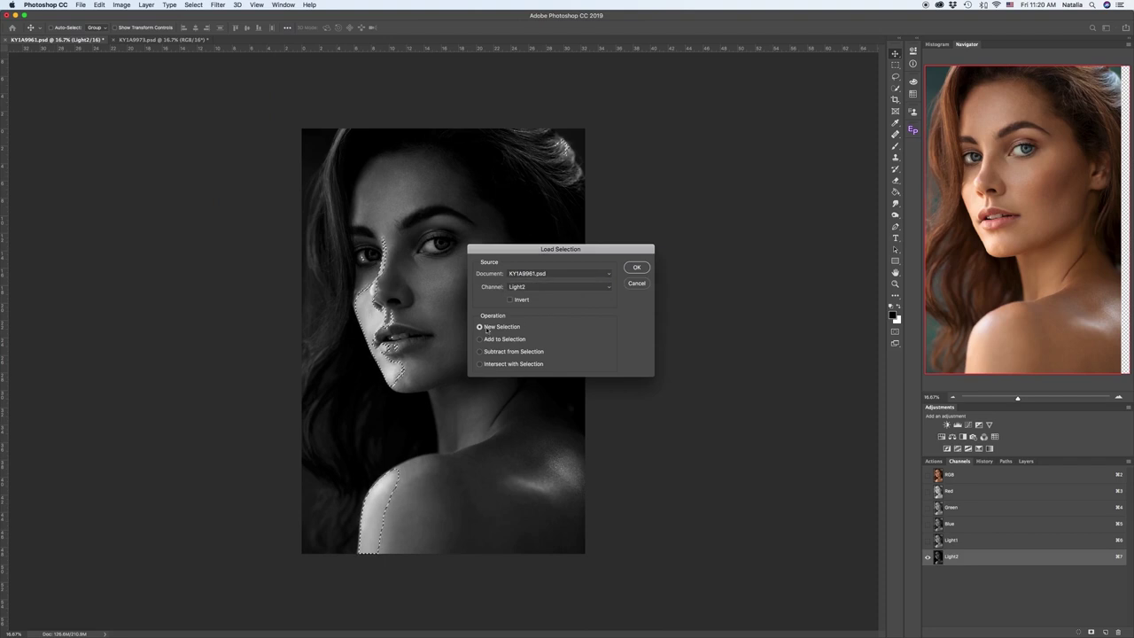
left_click(480, 365)
left_click(636, 268)
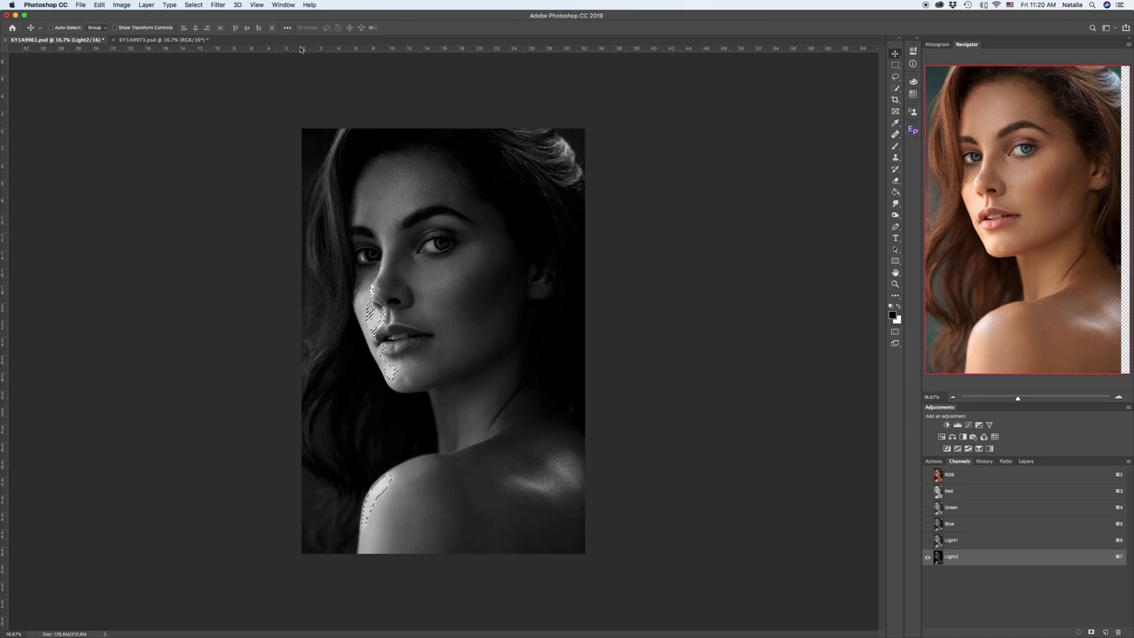
Save the intersected selection as a new channel named Light3
left_click(190, 4)
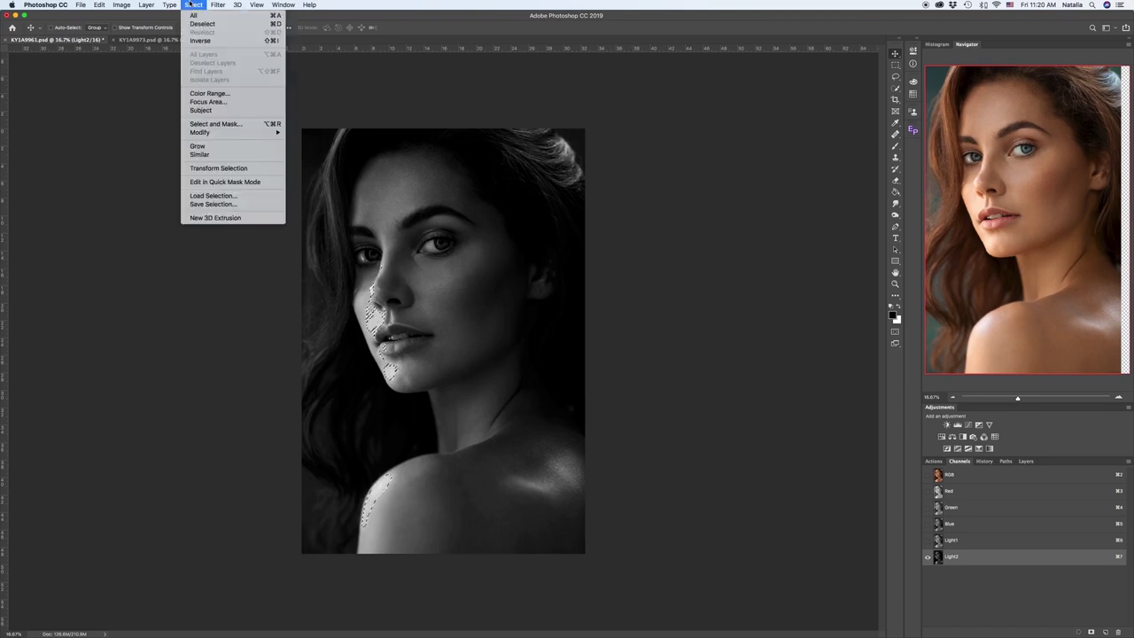
left_click(229, 205)
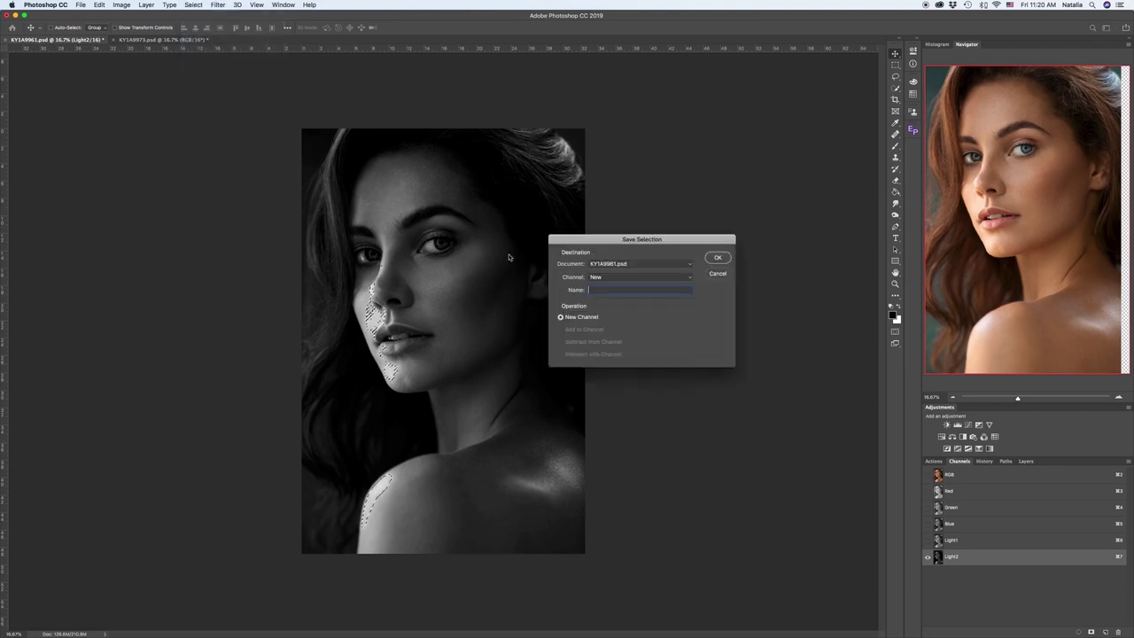
type("Light3")
left_click(718, 258)
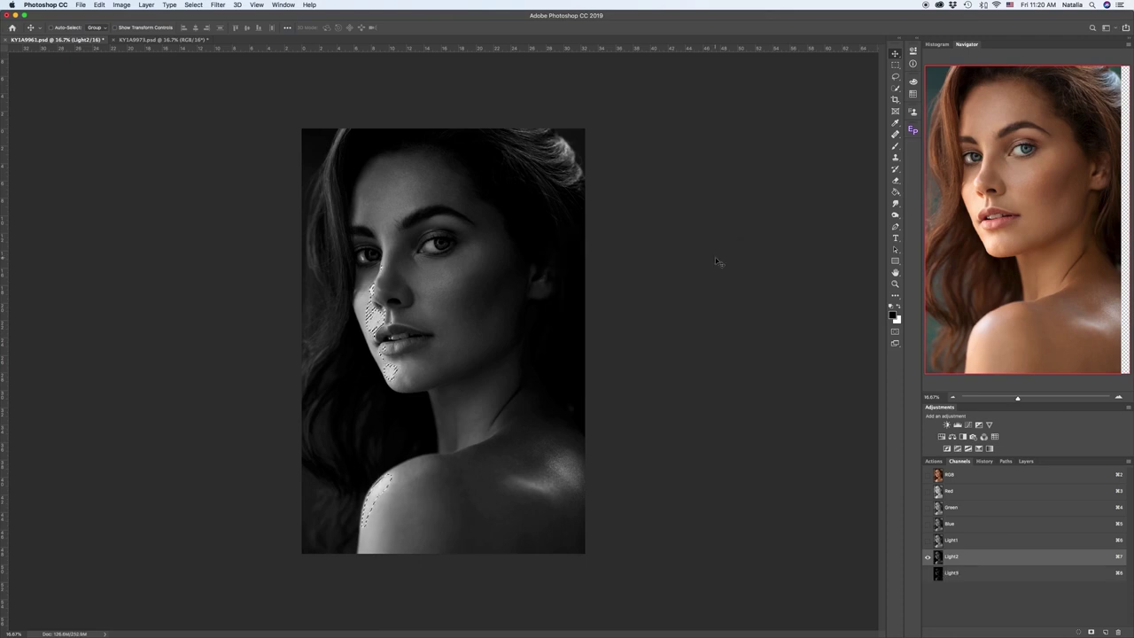
Display the Light3 channel and load it as a selection using Intersect with Selection
left_click(982, 575)
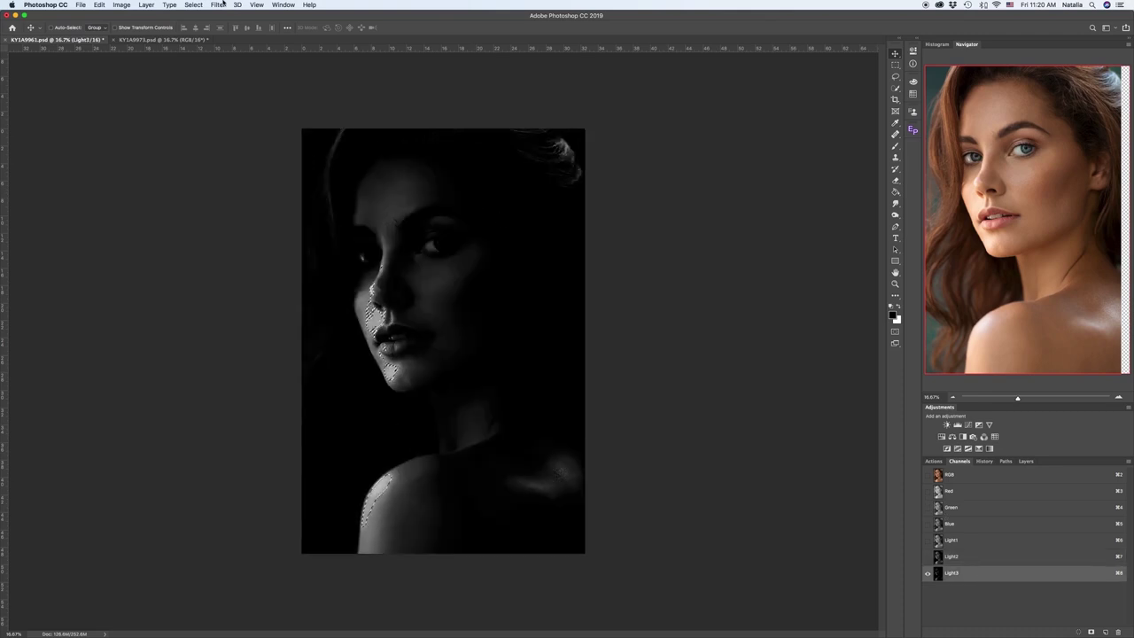
left_click(193, 5)
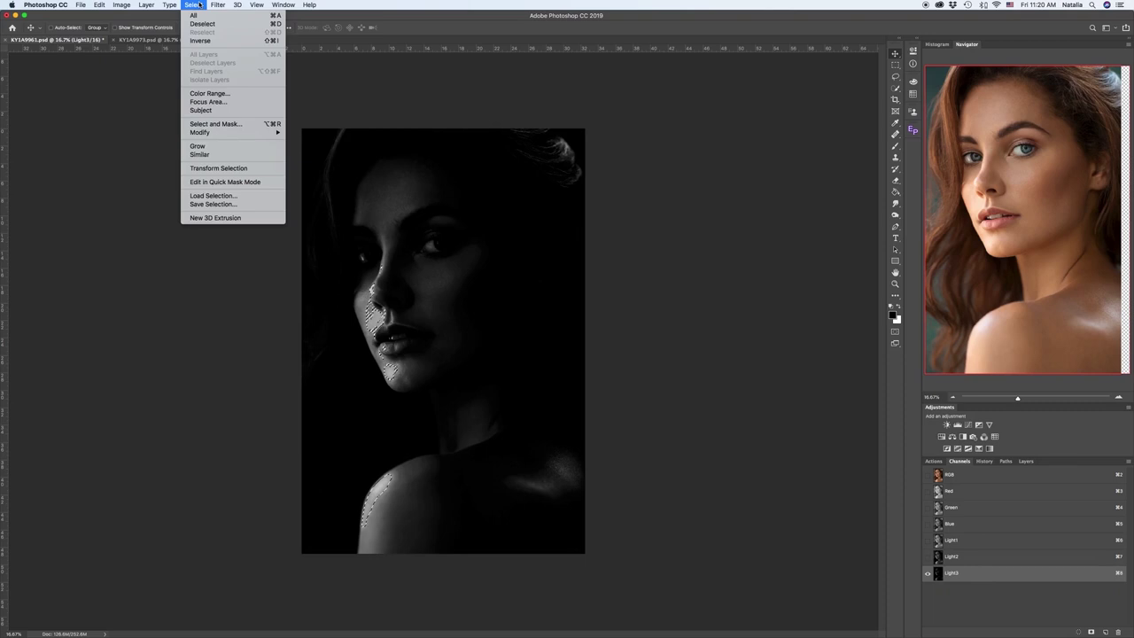
left_click(214, 195)
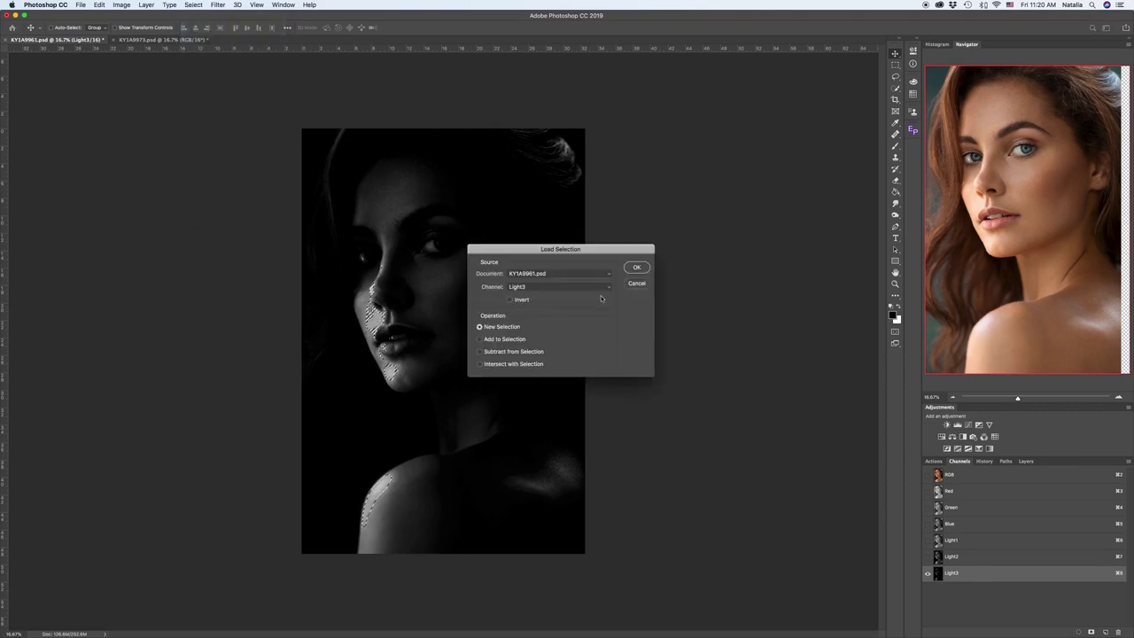
left_click(611, 288)
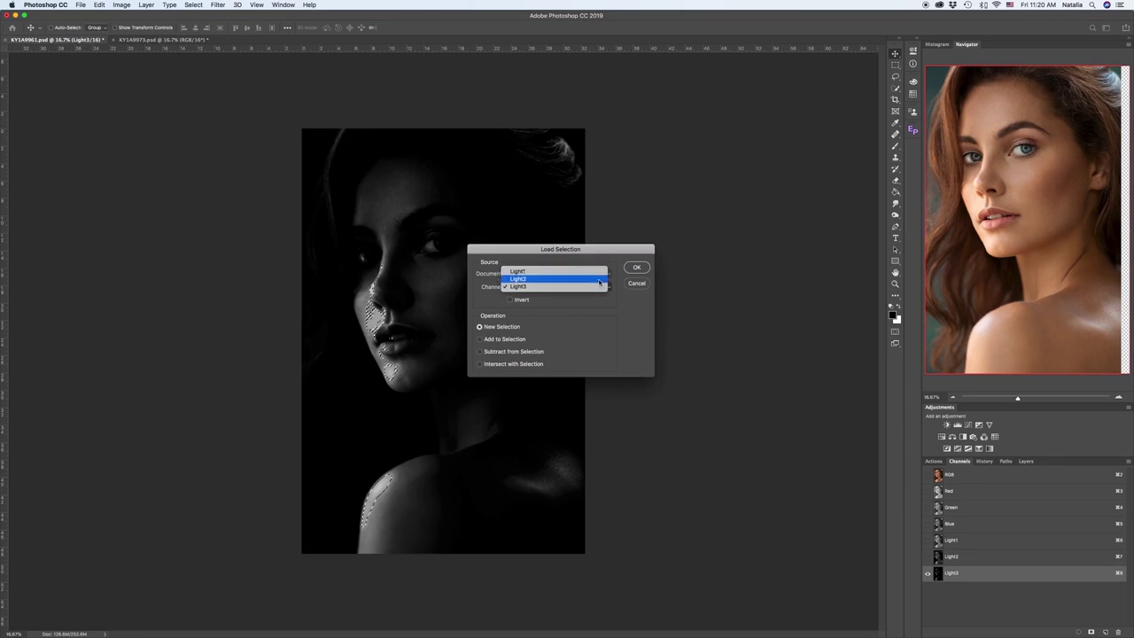
left_click(584, 288)
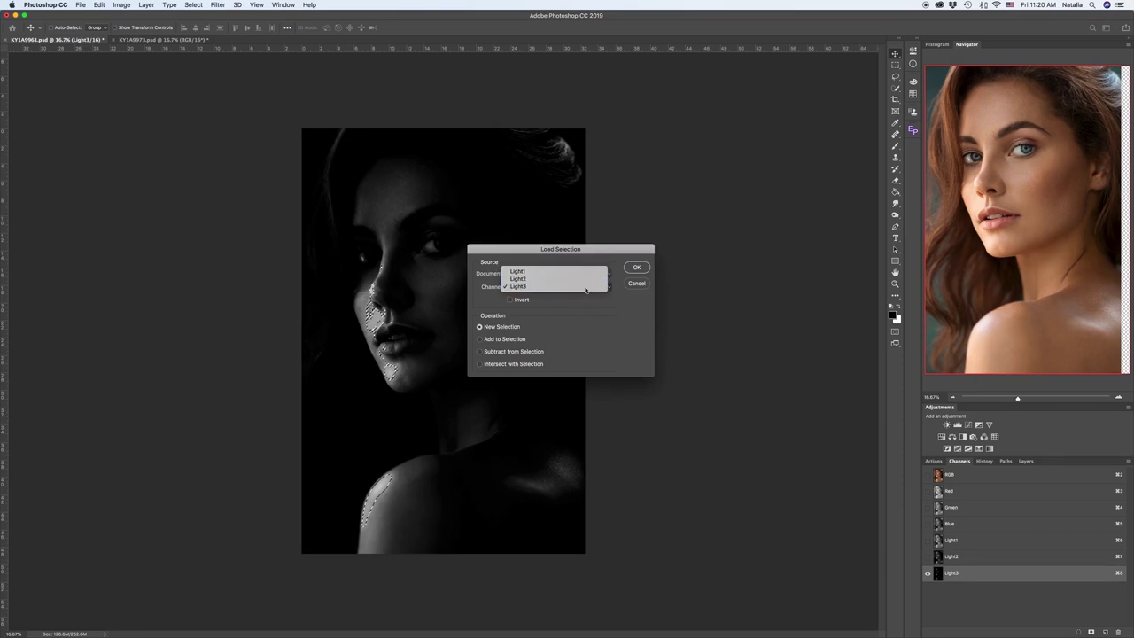
left_click(480, 364)
left_click(638, 268)
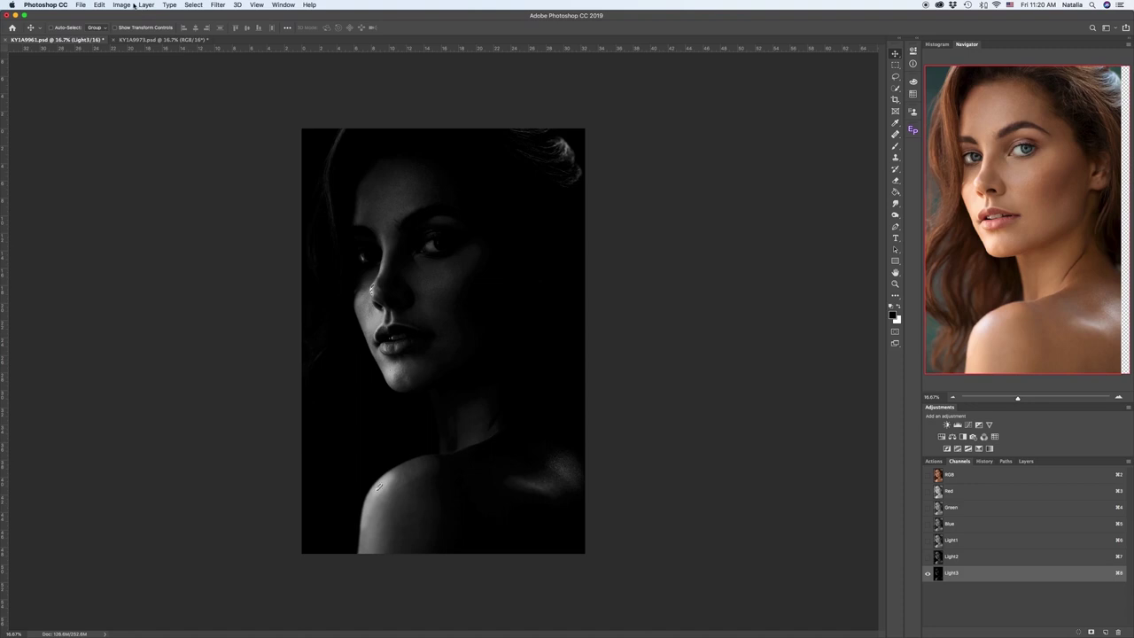
Save the narrowed selection as a new channel named Light4 and display that channel
left_click(194, 5)
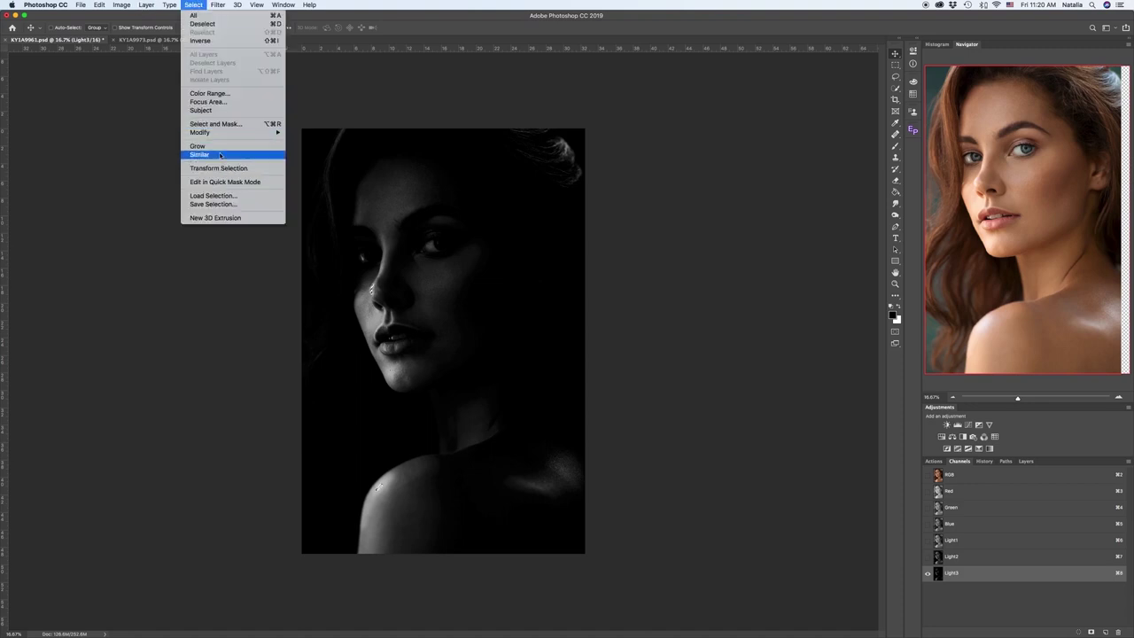
left_click(213, 204)
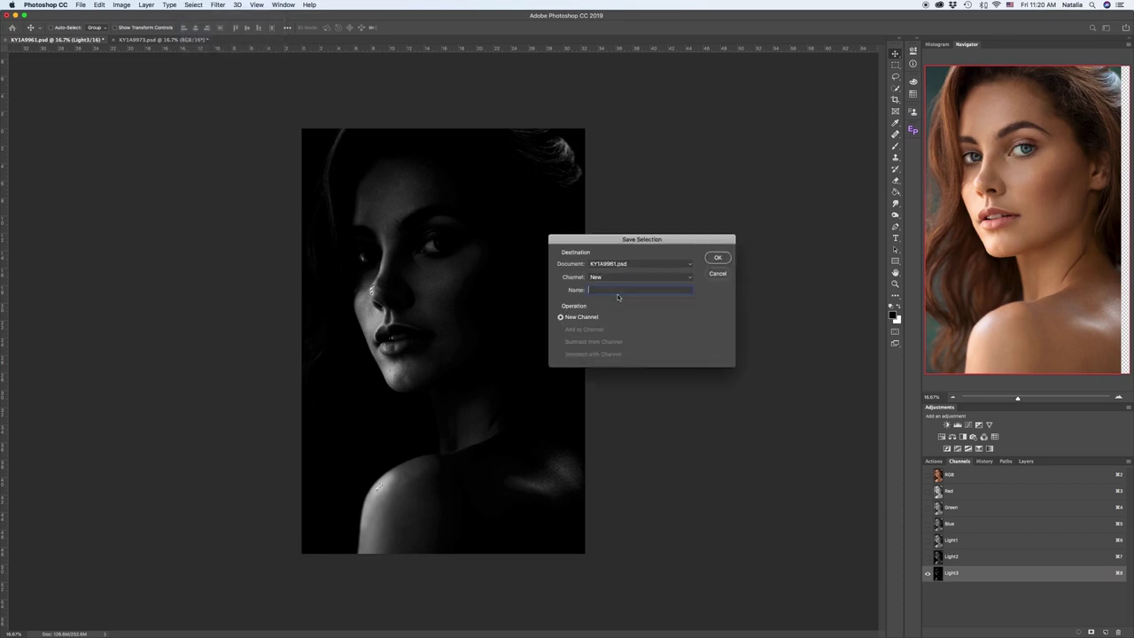
type("Light4")
left_click(716, 258)
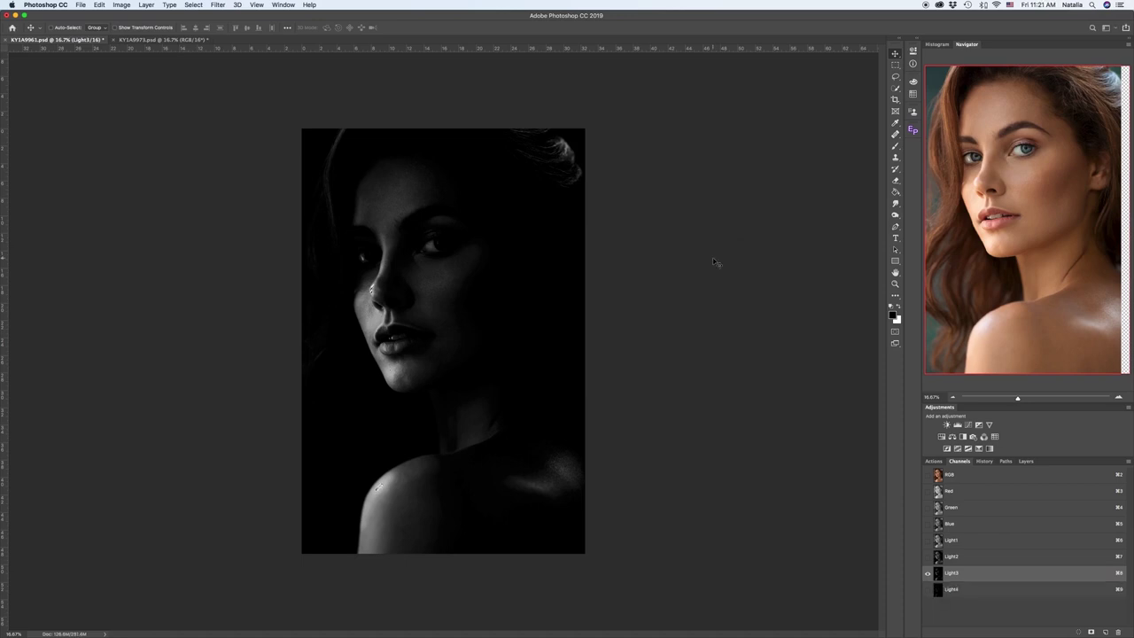
left_click(968, 591)
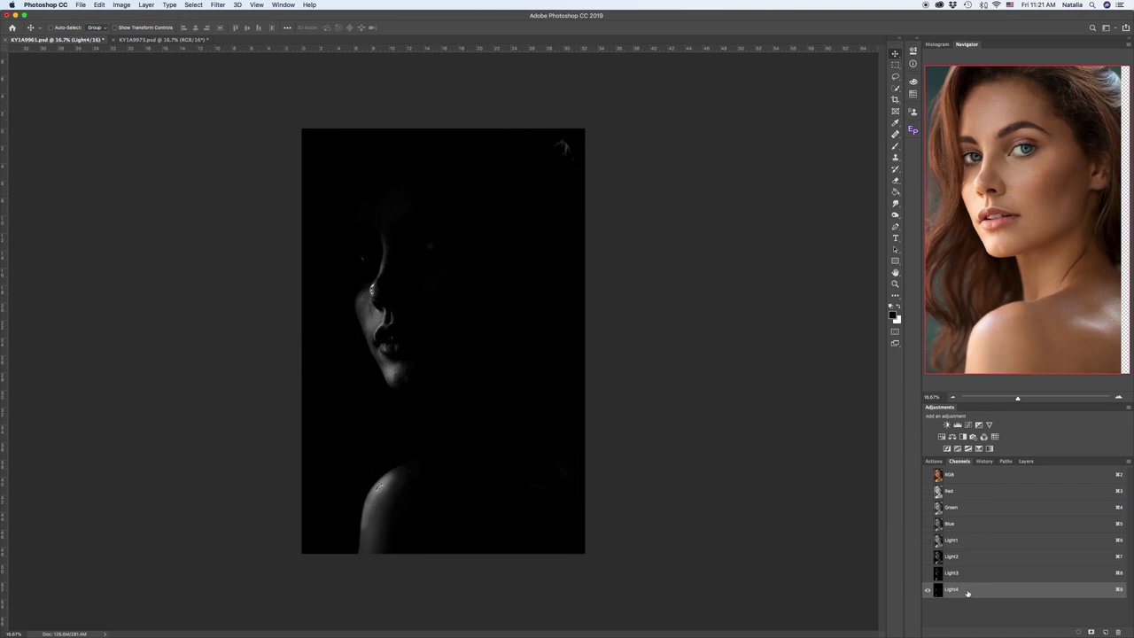
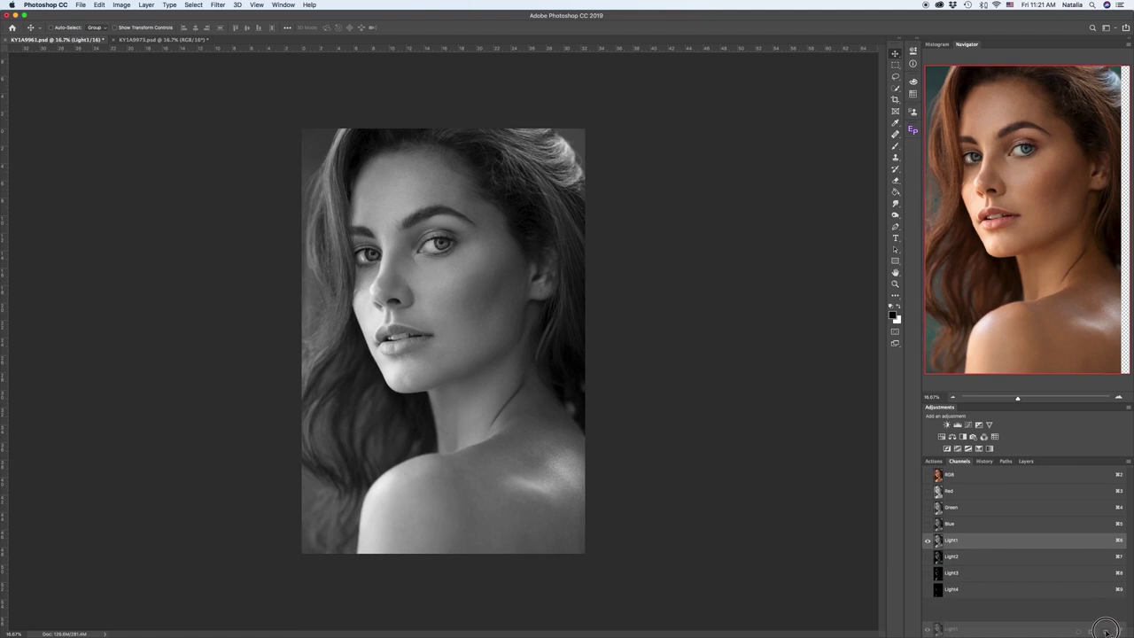
Duplicate the Light1 channel and rename the copy Shadow1
left_click_drag(1107, 633, 1106, 633)
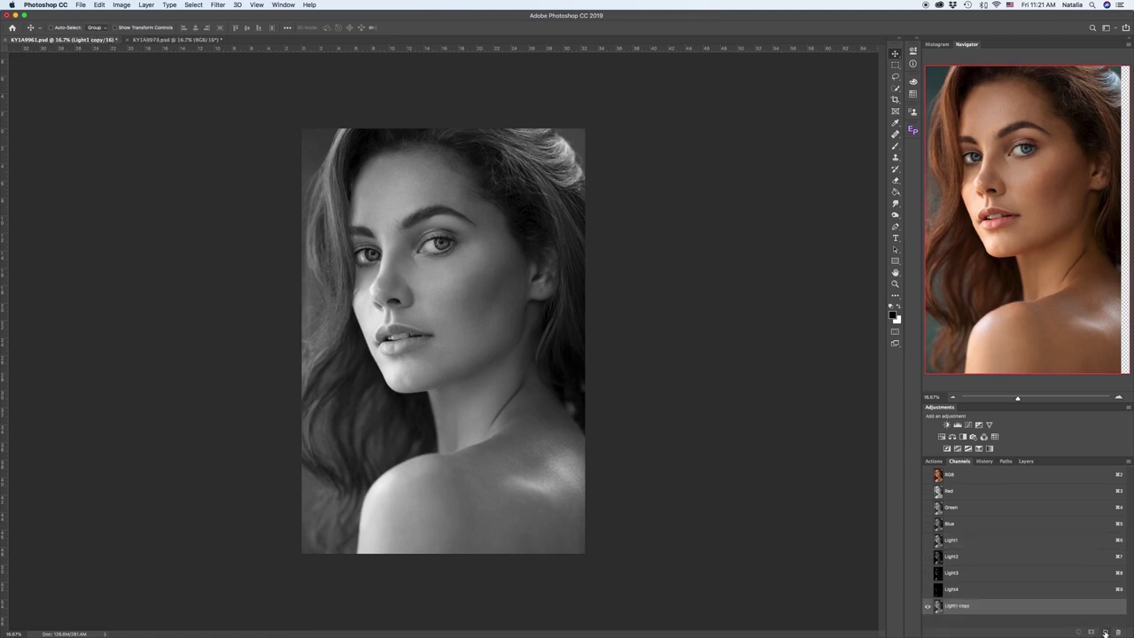
double_click(956, 606)
type("L")
type("hadow1")
key("Return")
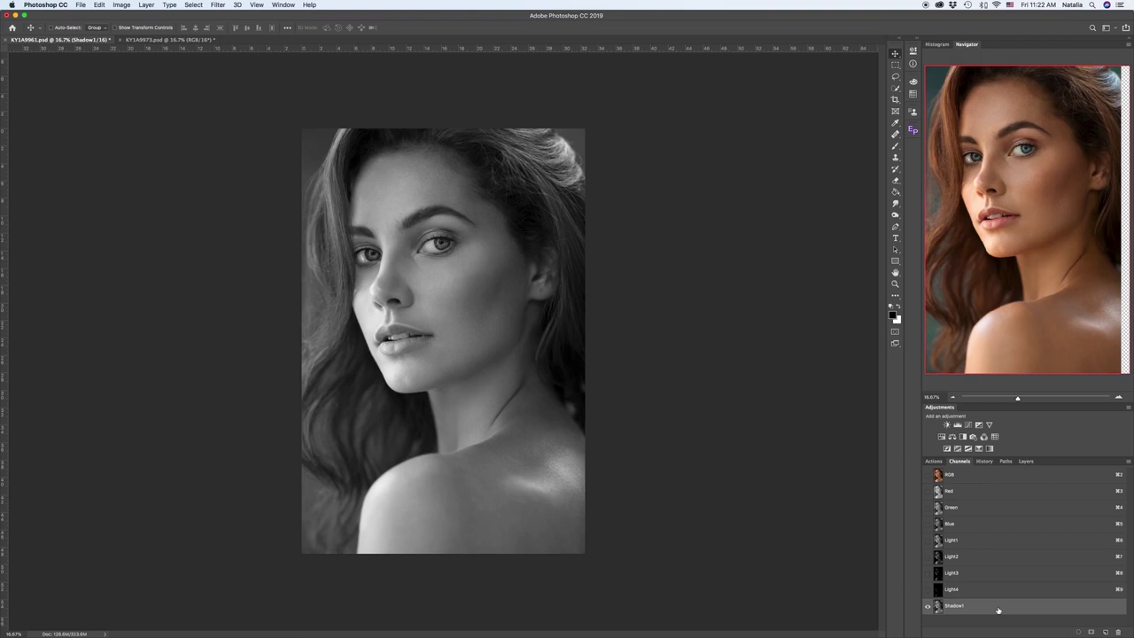
Invert the Shadow1 channel and load it as a new selection
key("super+i")
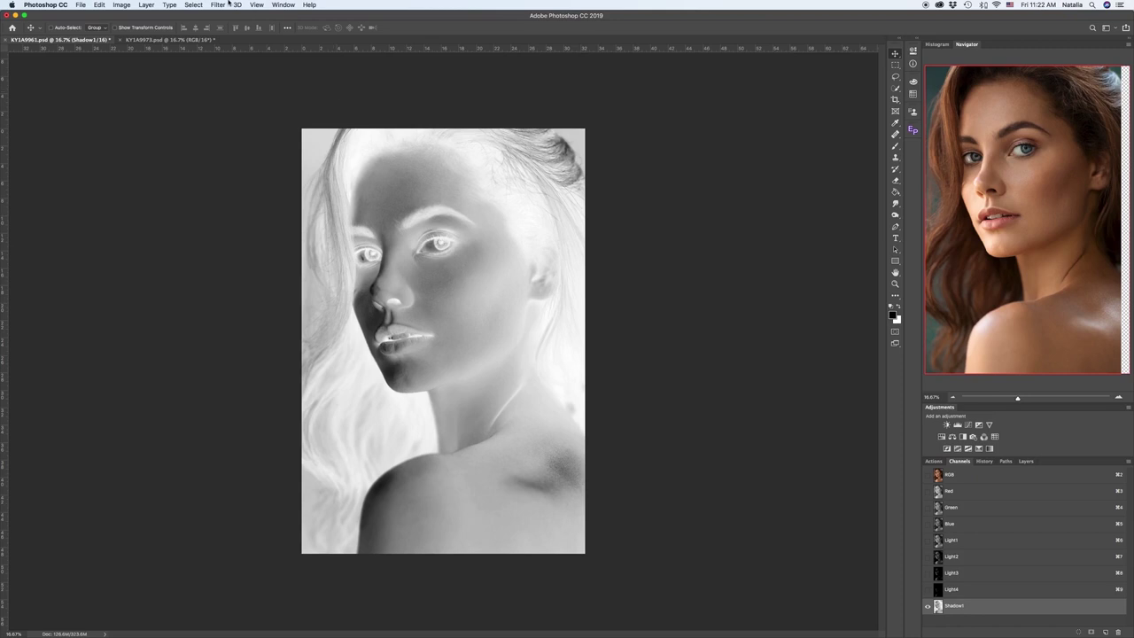
left_click(200, 5)
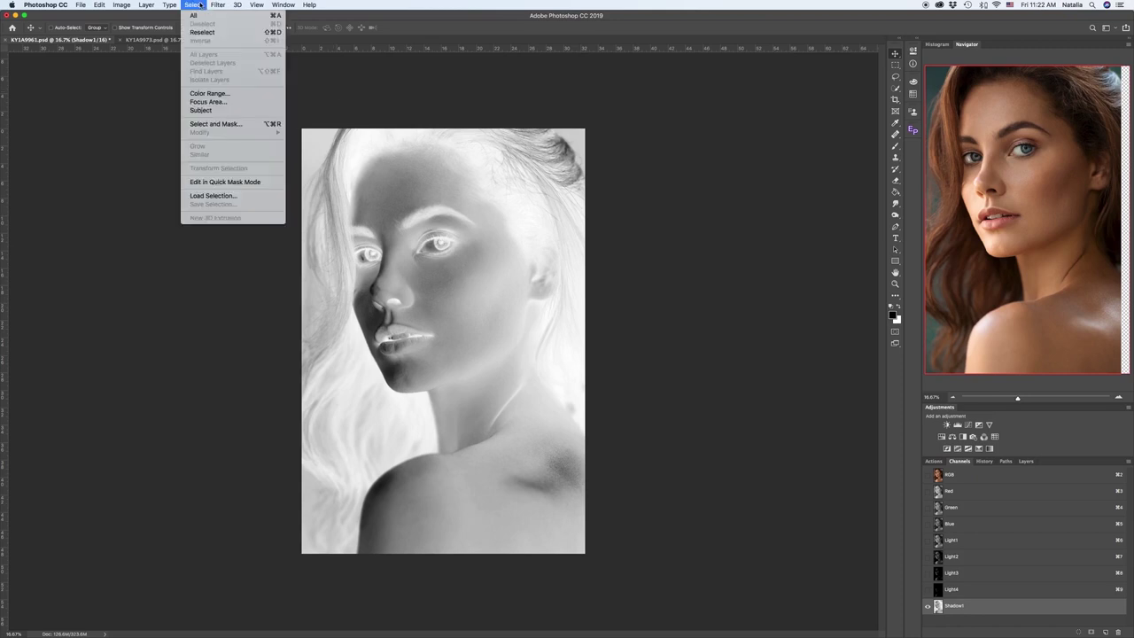
left_click(197, 195)
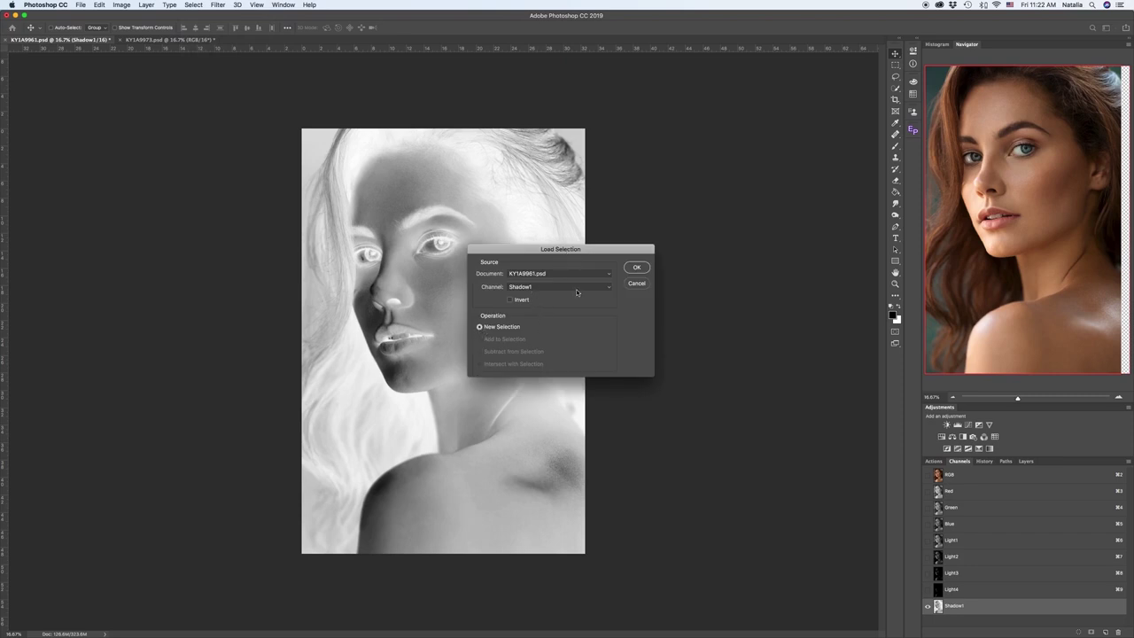
left_click(607, 291)
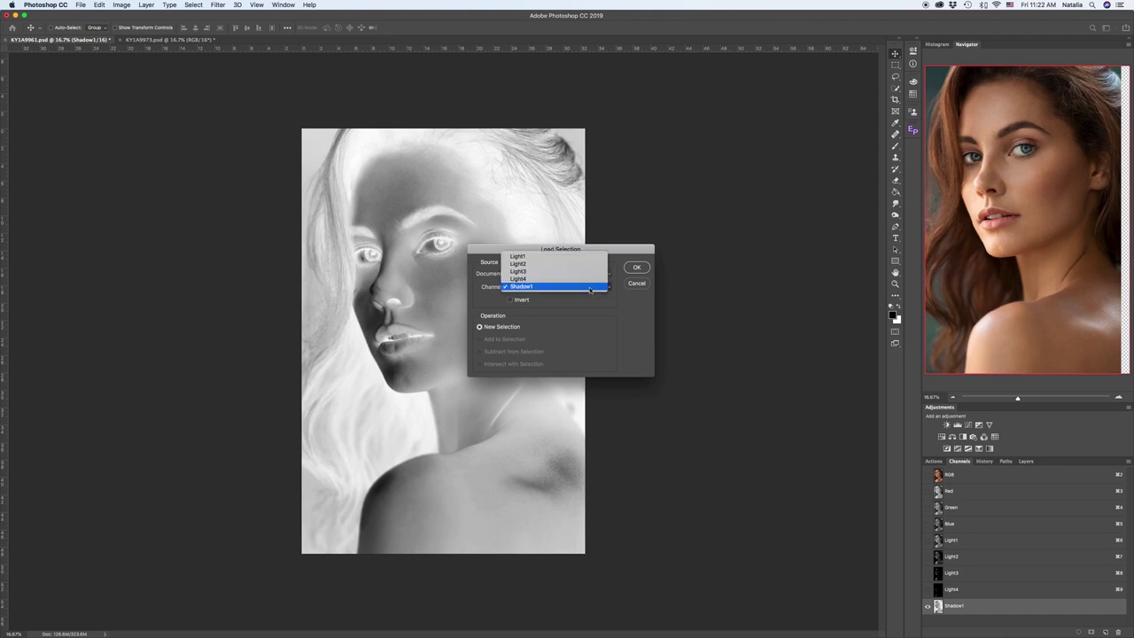
left_click(591, 288)
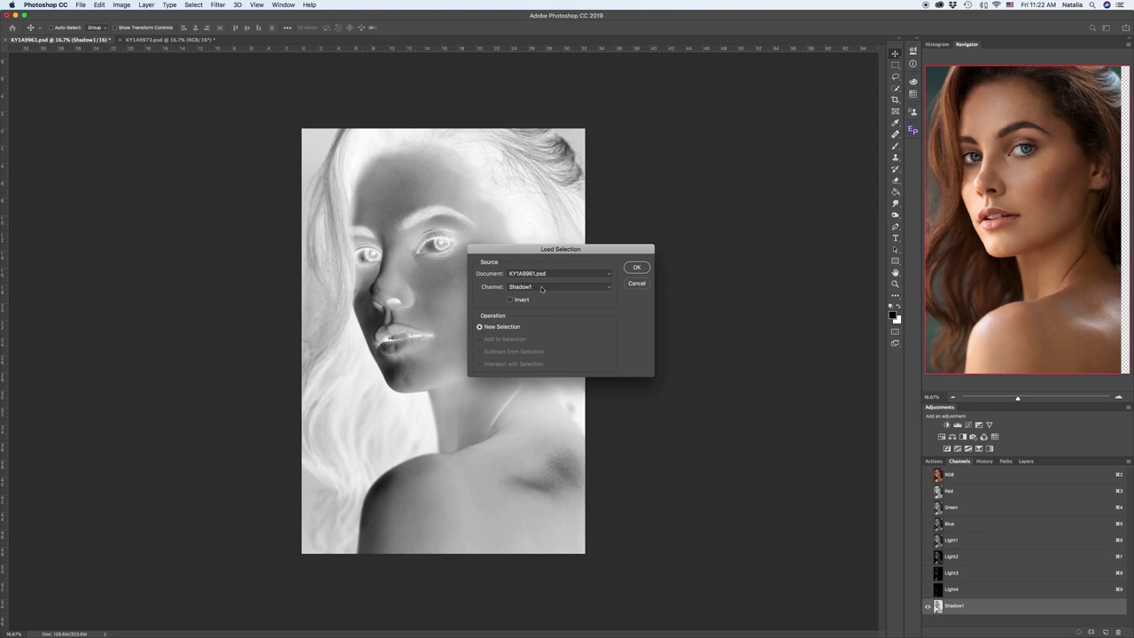
left_click(636, 267)
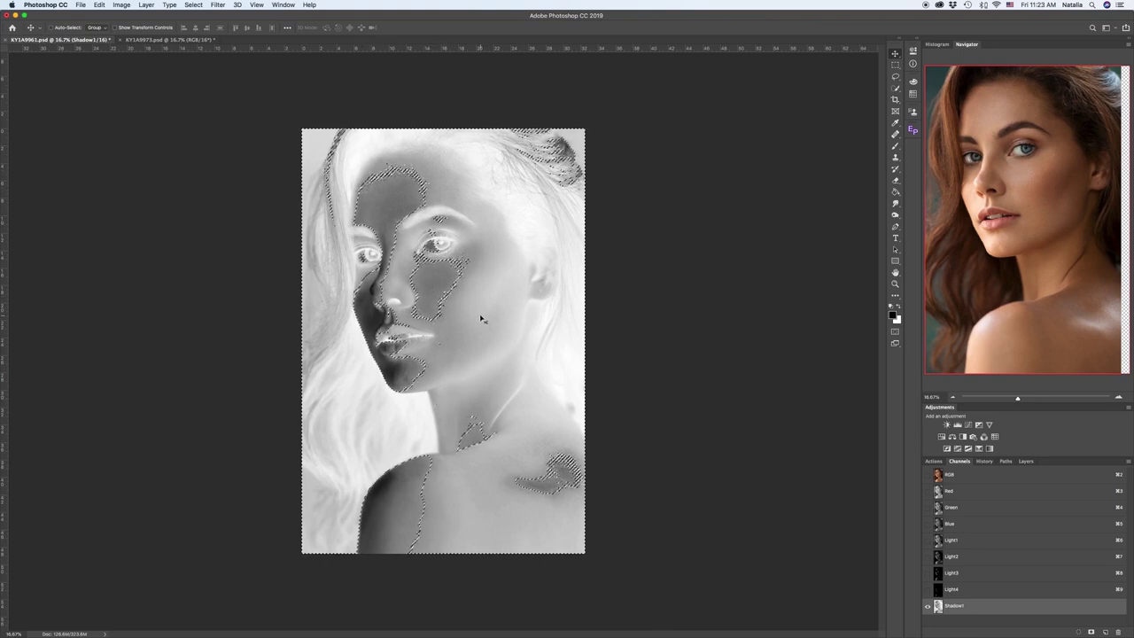
Save the selection loaded from Shadow1 as a new channel named Shadow2
left_click(195, 5)
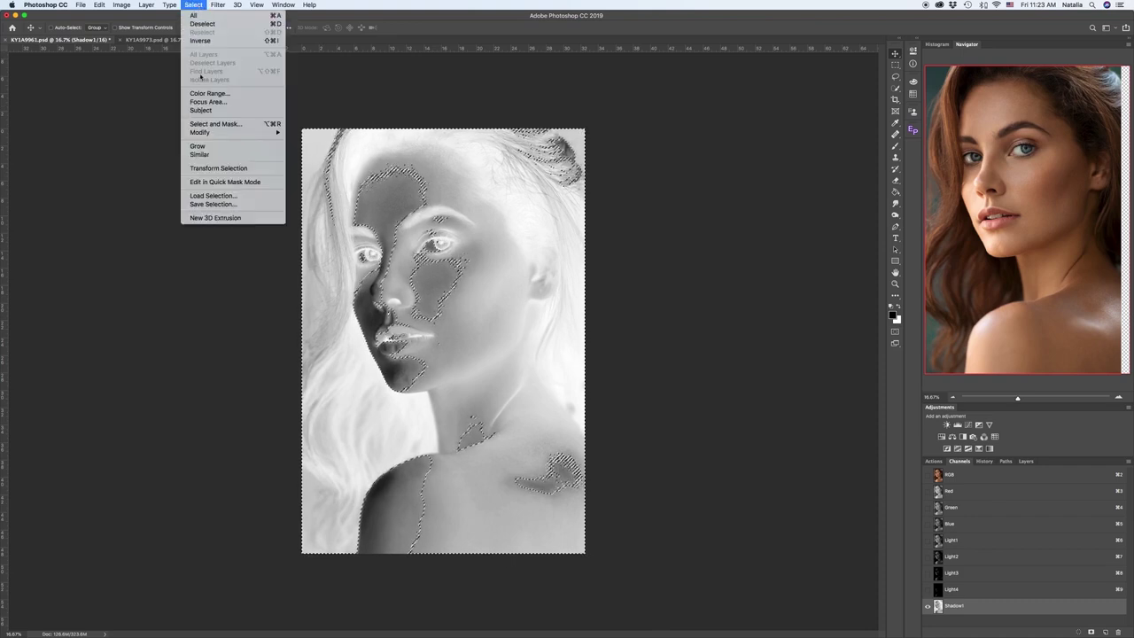
left_click(239, 205)
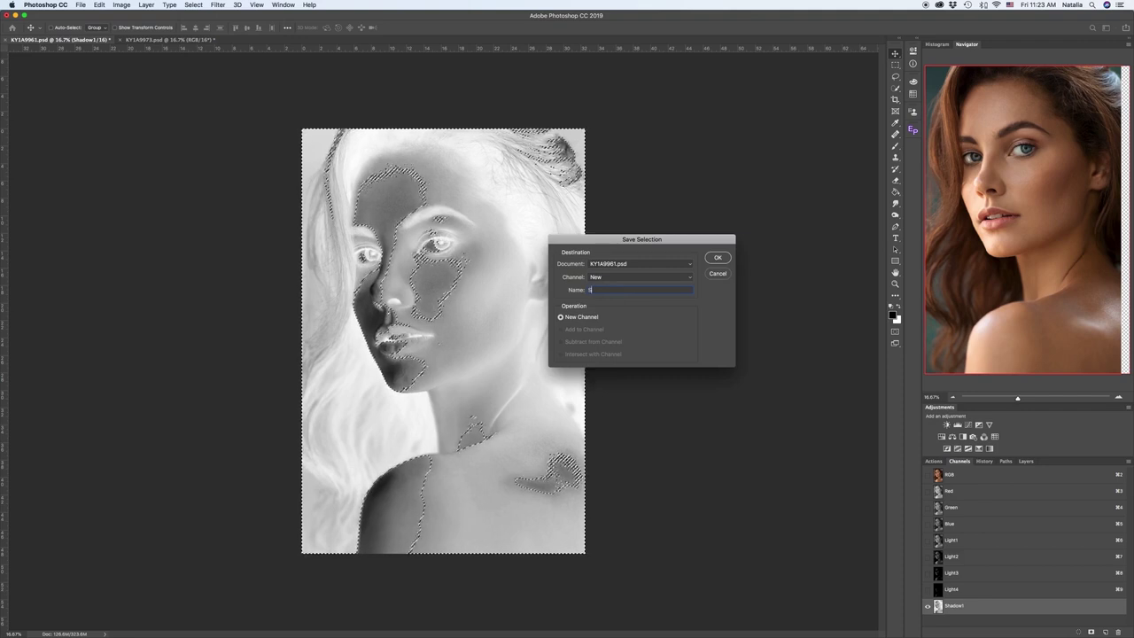
type("Shadow2")
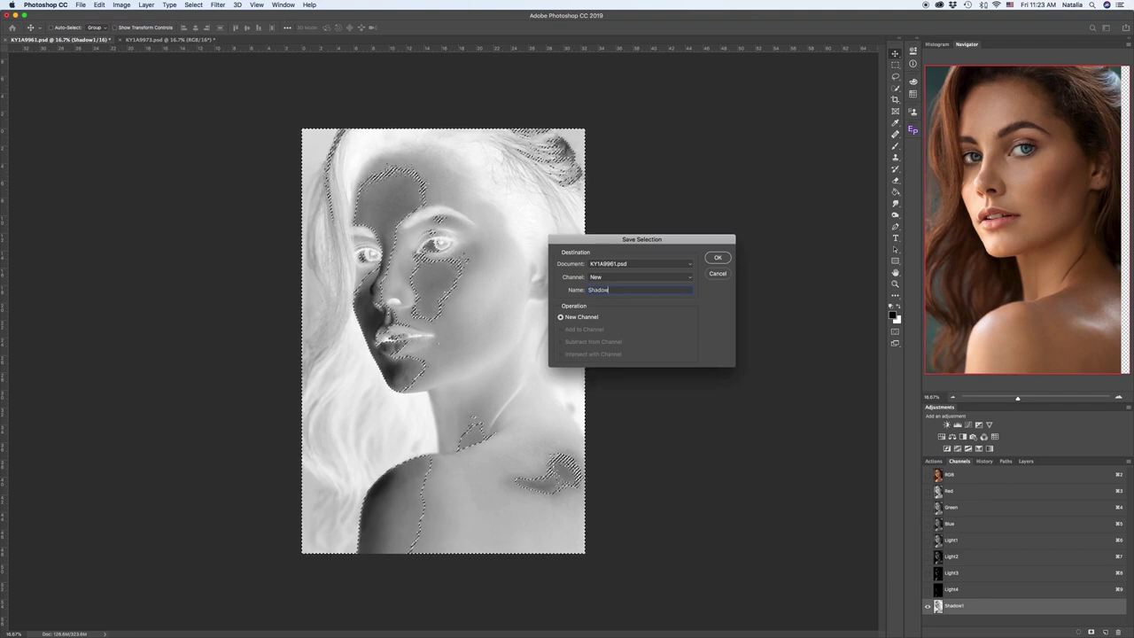
left_click(720, 258)
Display the Shadow2 channel and load it as a selection using Intersect with Selection
left_click(984, 619)
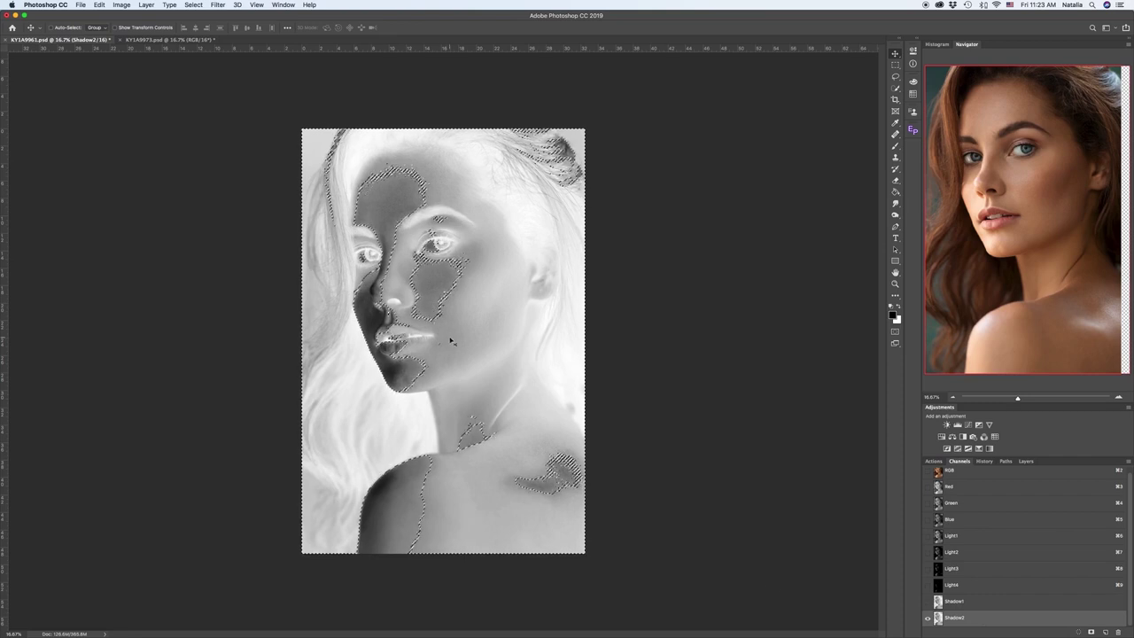
left_click(197, 5)
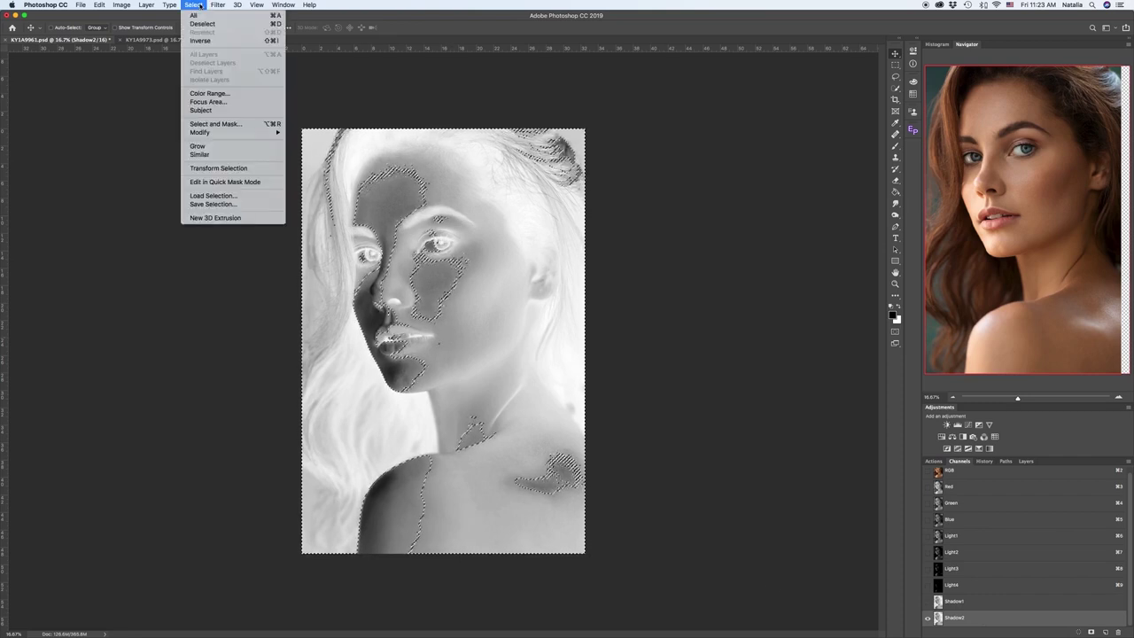
left_click(211, 195)
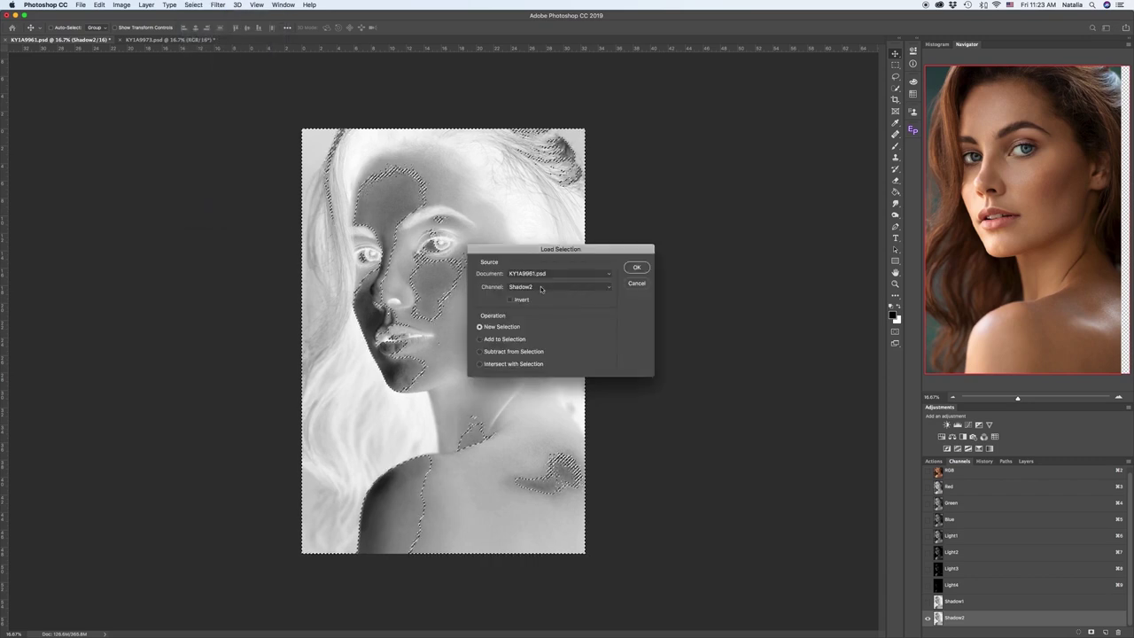
left_click(602, 288)
left_click(586, 288)
left_click(480, 364)
left_click(637, 268)
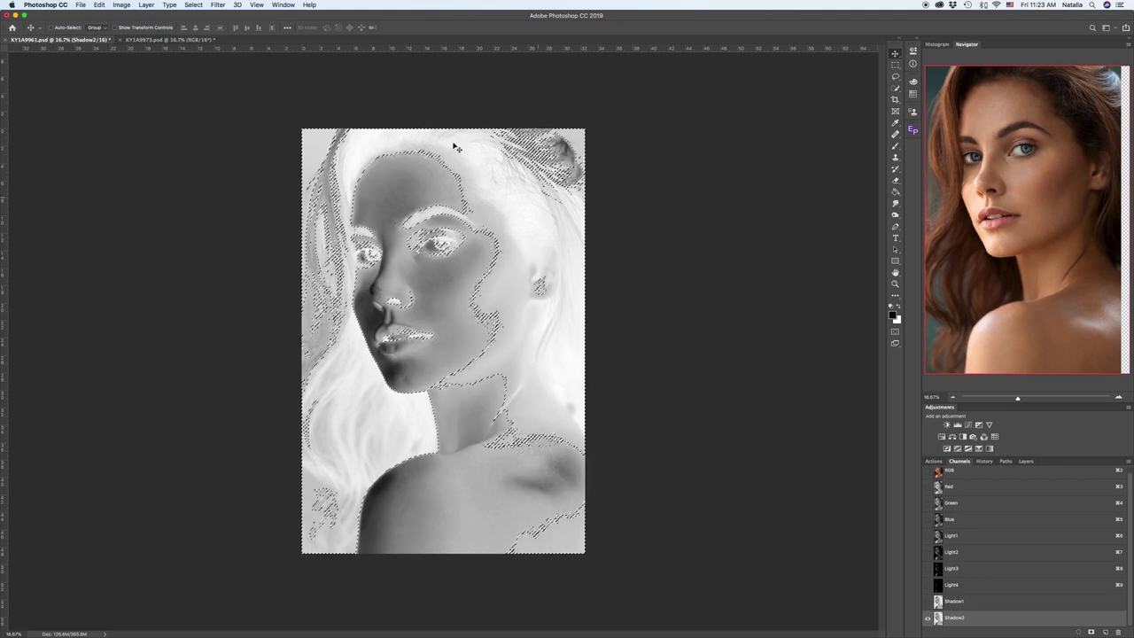
Save the current intersected selection as a new channel named Shadow3
left_click(194, 6)
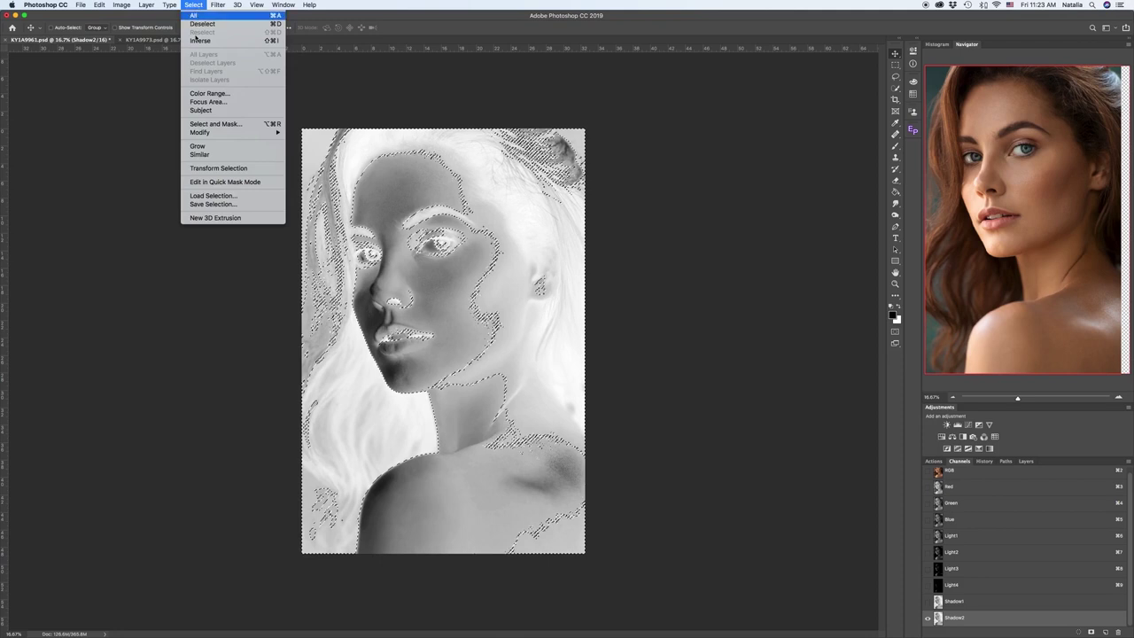
left_click(212, 204)
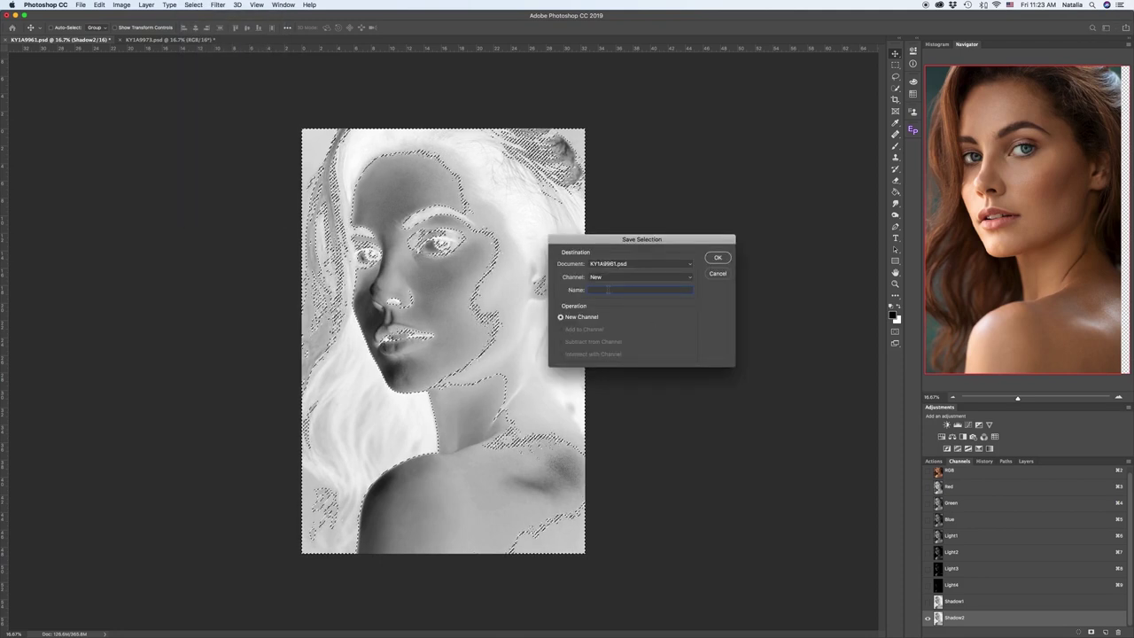
type("Shadow3")
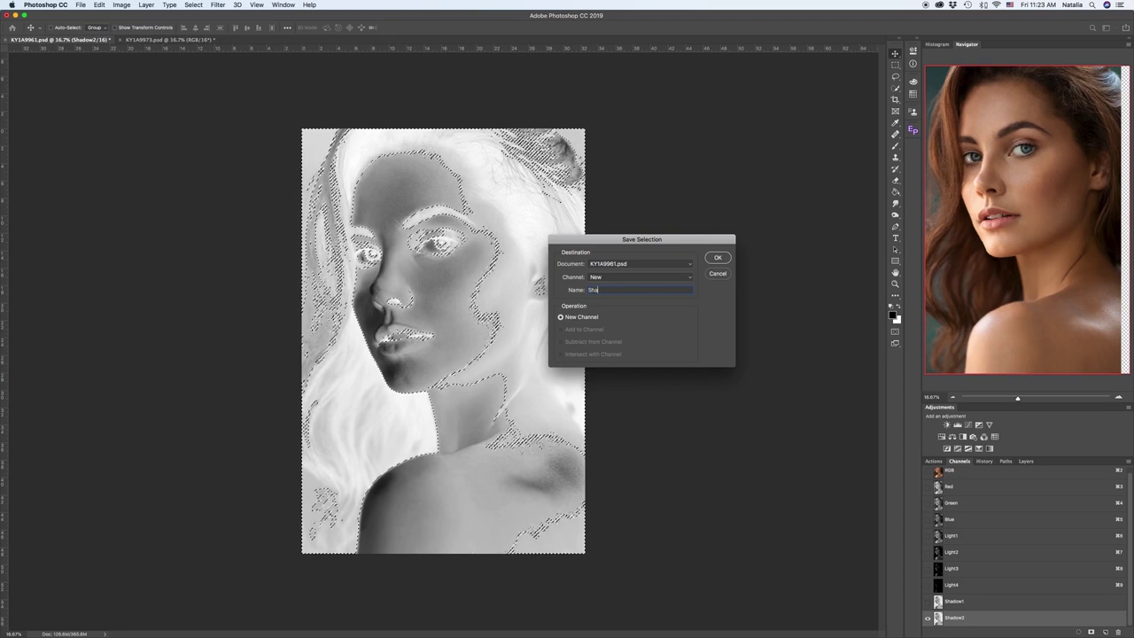
left_click(718, 259)
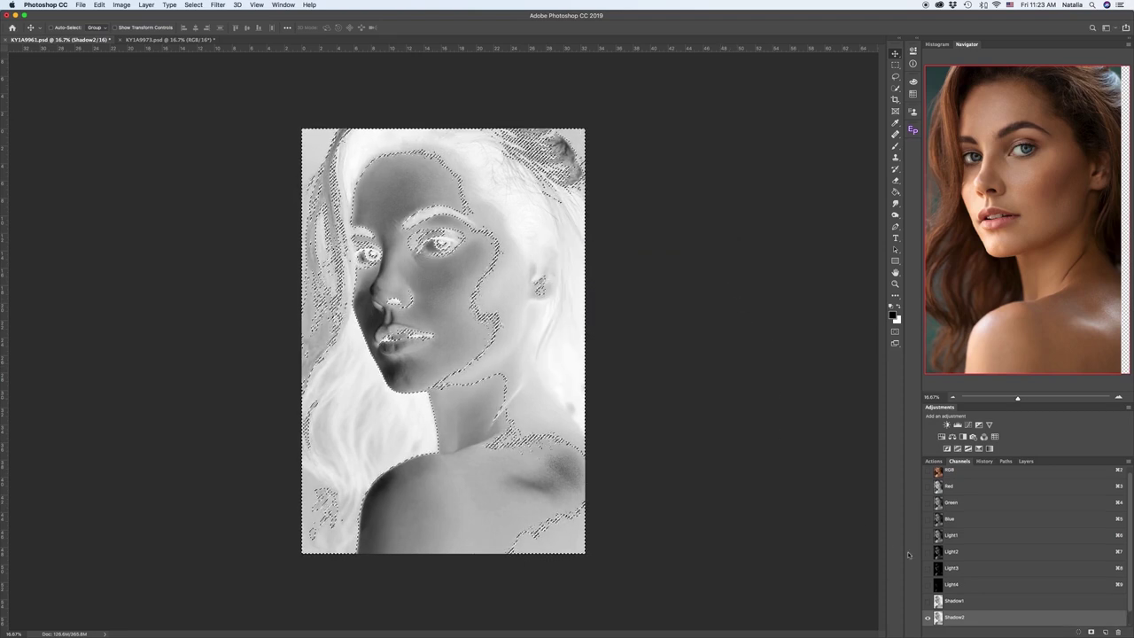
Display the Shadow3 channel and load it as a selection using Intersect with Selection
scroll(969, 592, "down", 1)
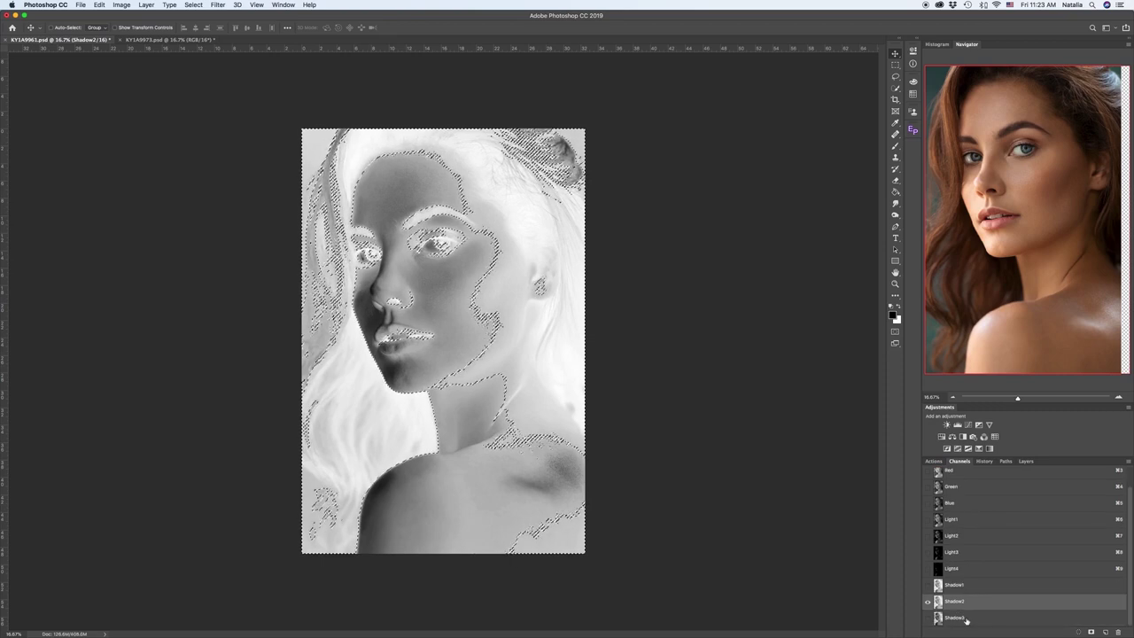
left_click(969, 619)
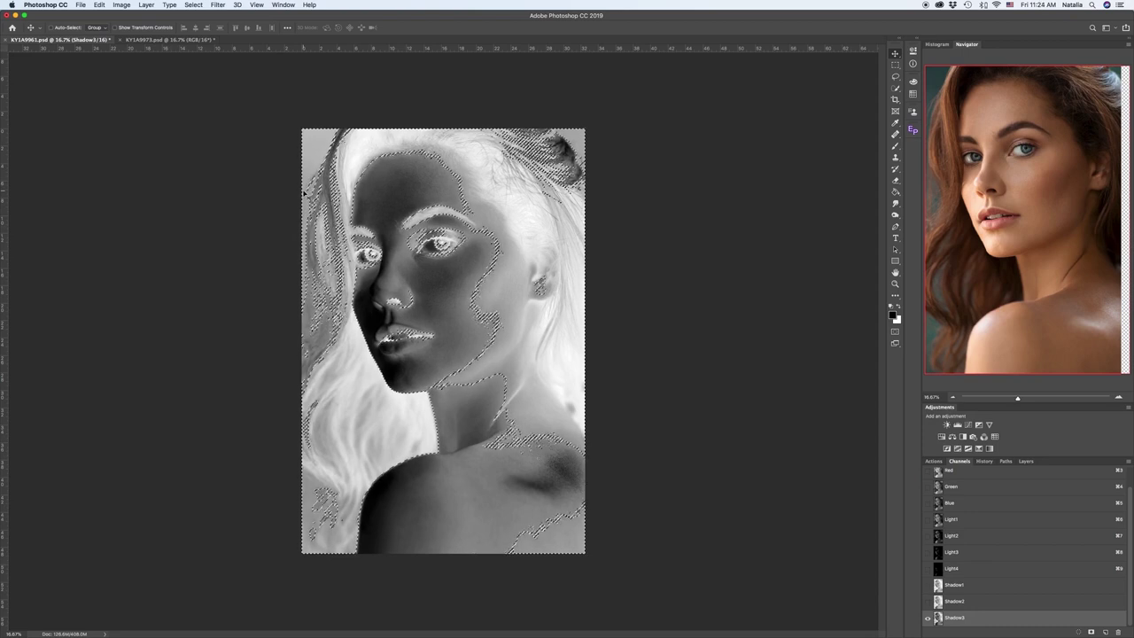
left_click(197, 9)
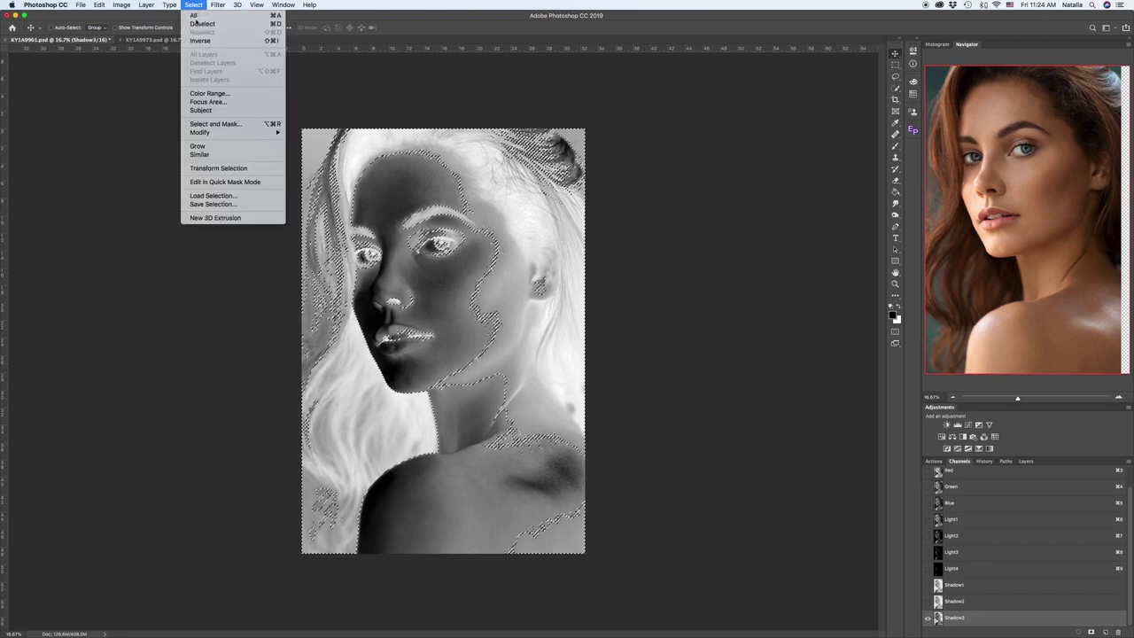
left_click(217, 194)
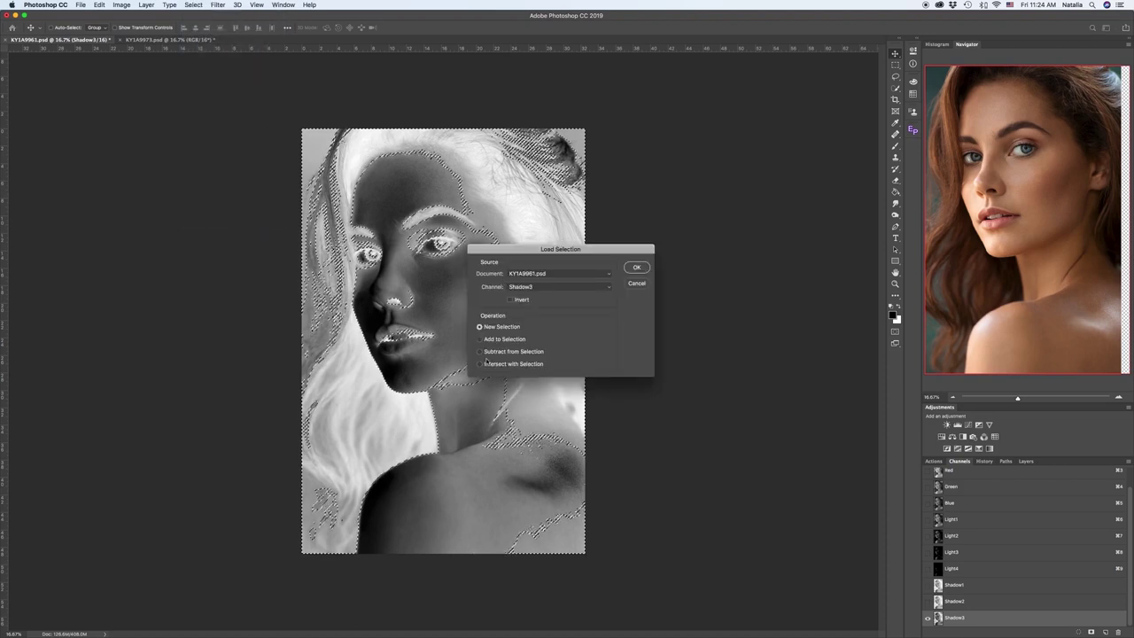
left_click(481, 365)
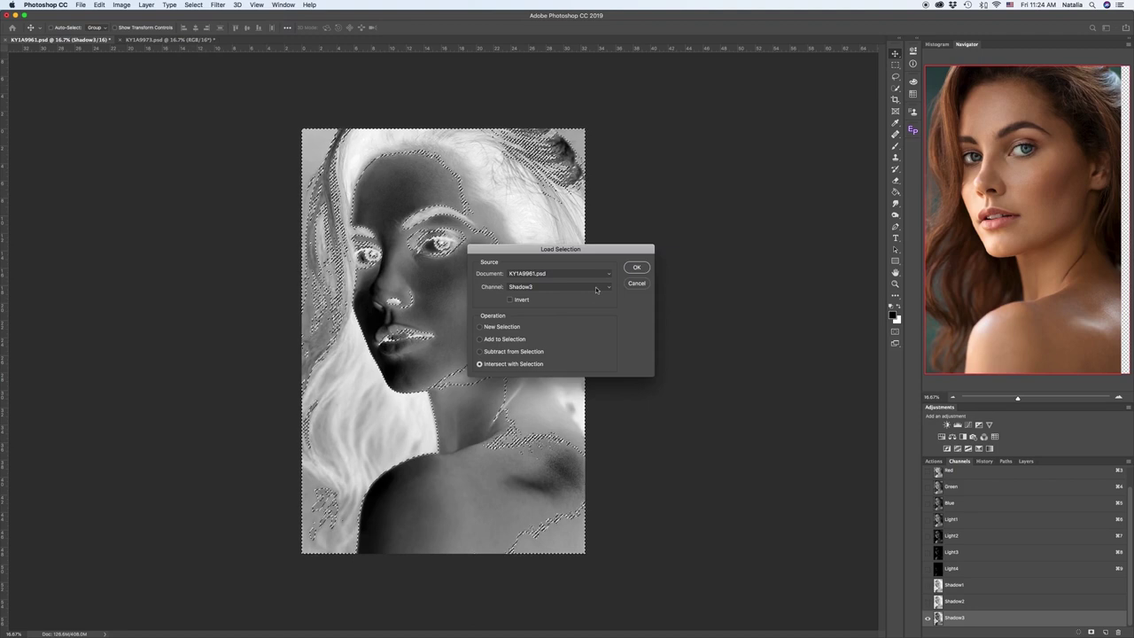
left_click(638, 267)
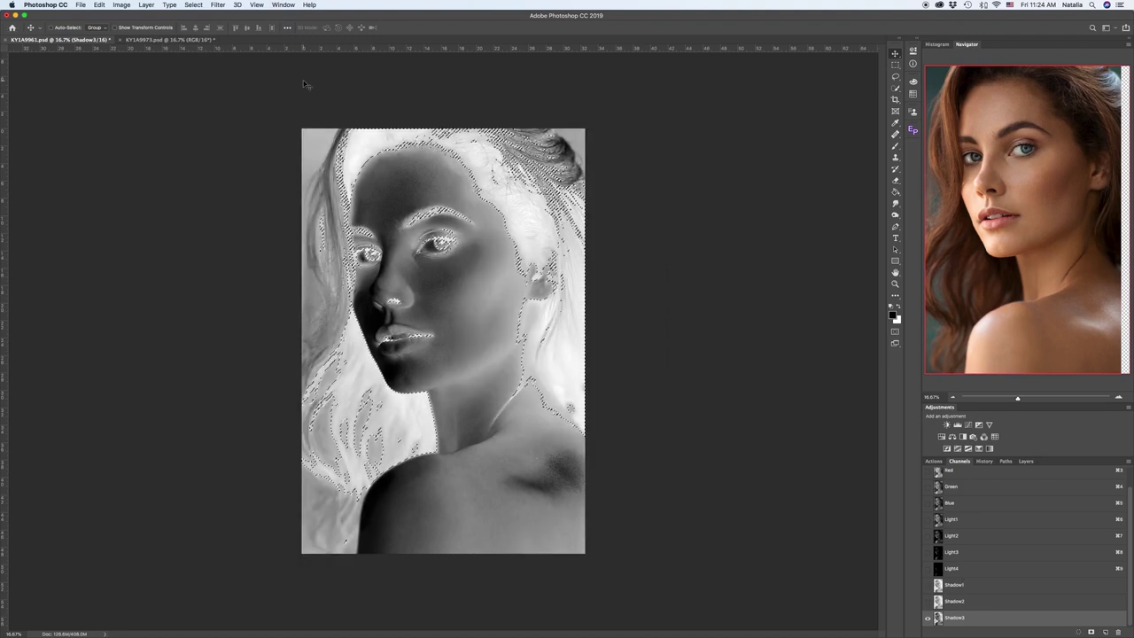
Save the selection intersected with Shadow3 as a new channel named Shadow4
left_click(198, 4)
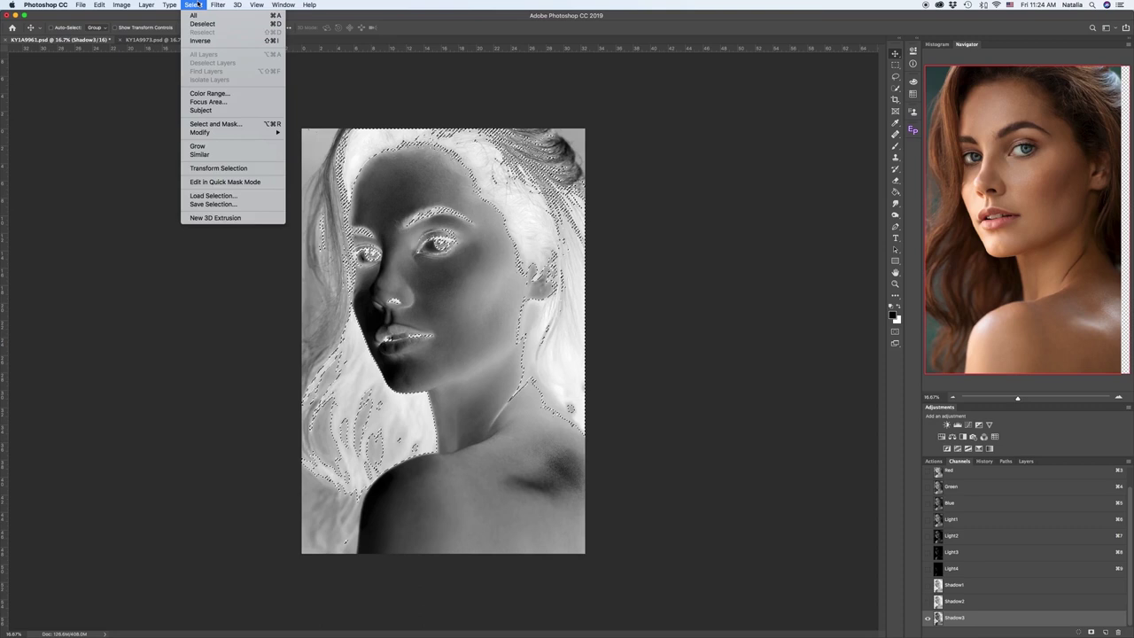
left_click(212, 204)
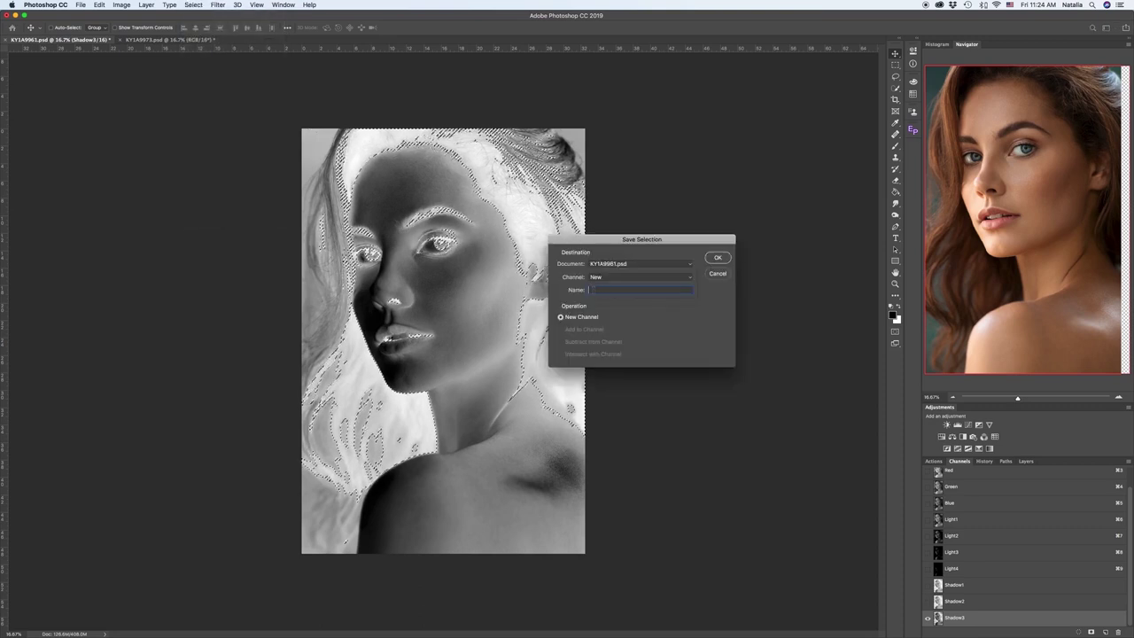
type("Shadow4")
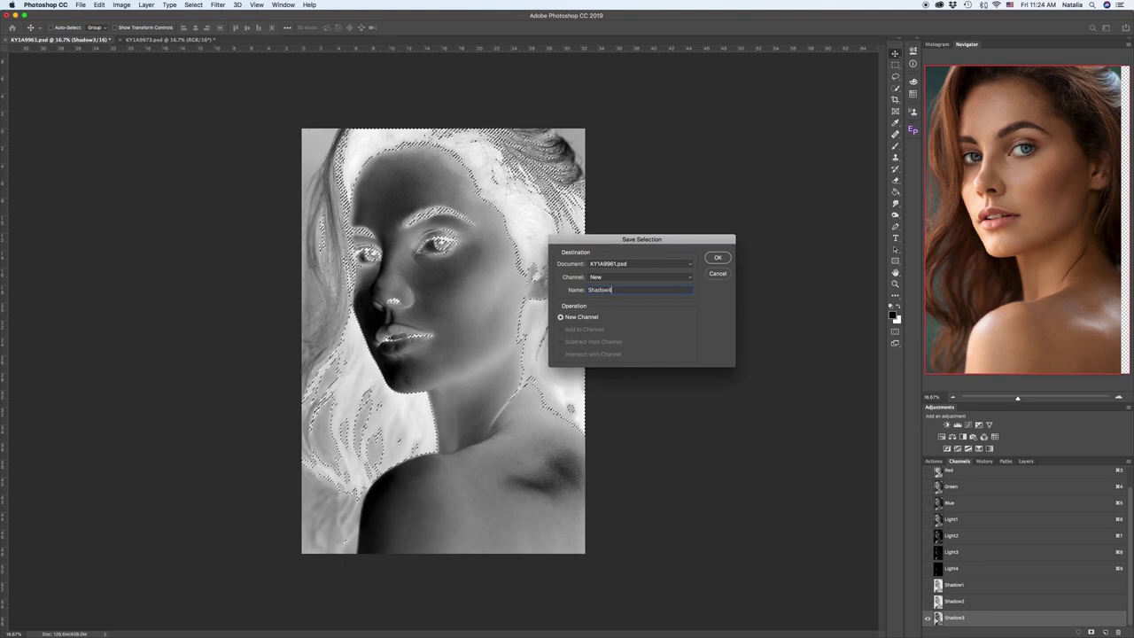
left_click(714, 258)
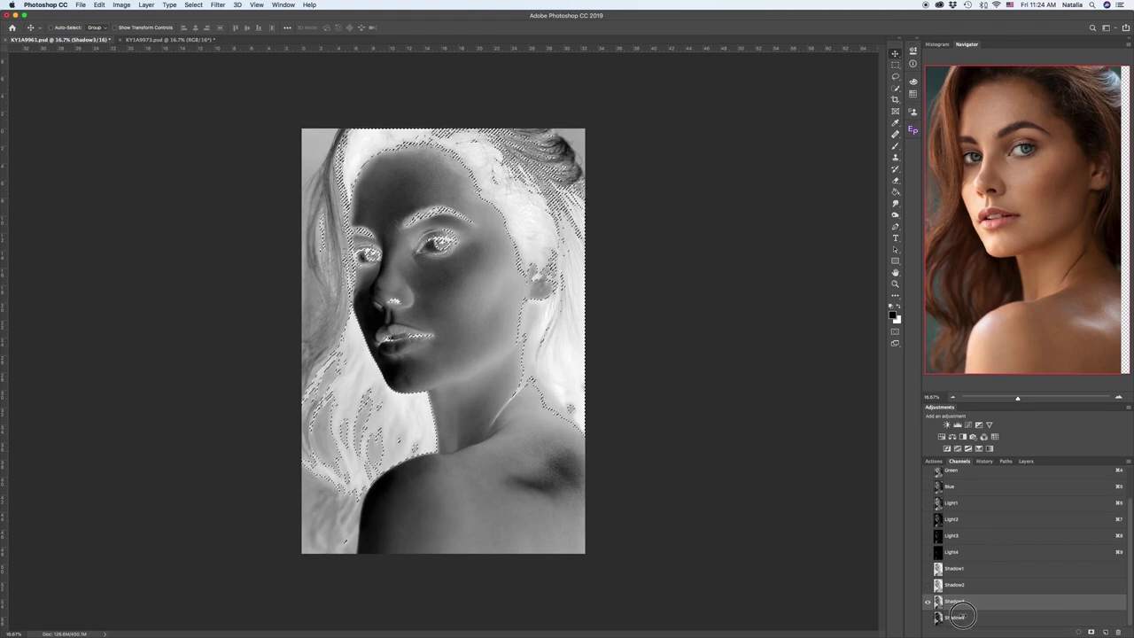
View the Shadow4 channel, and compare all the masks one by one from Light1 to Light4 and Shadow1 to Shadow4
left_click(962, 617)
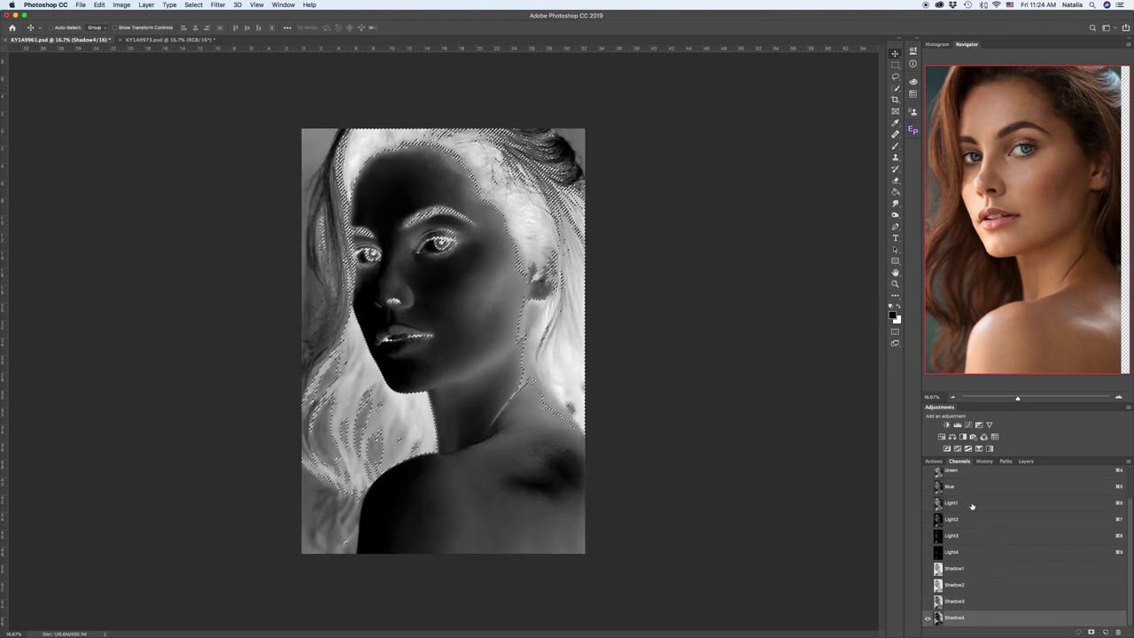
left_click(972, 503)
left_click(974, 521)
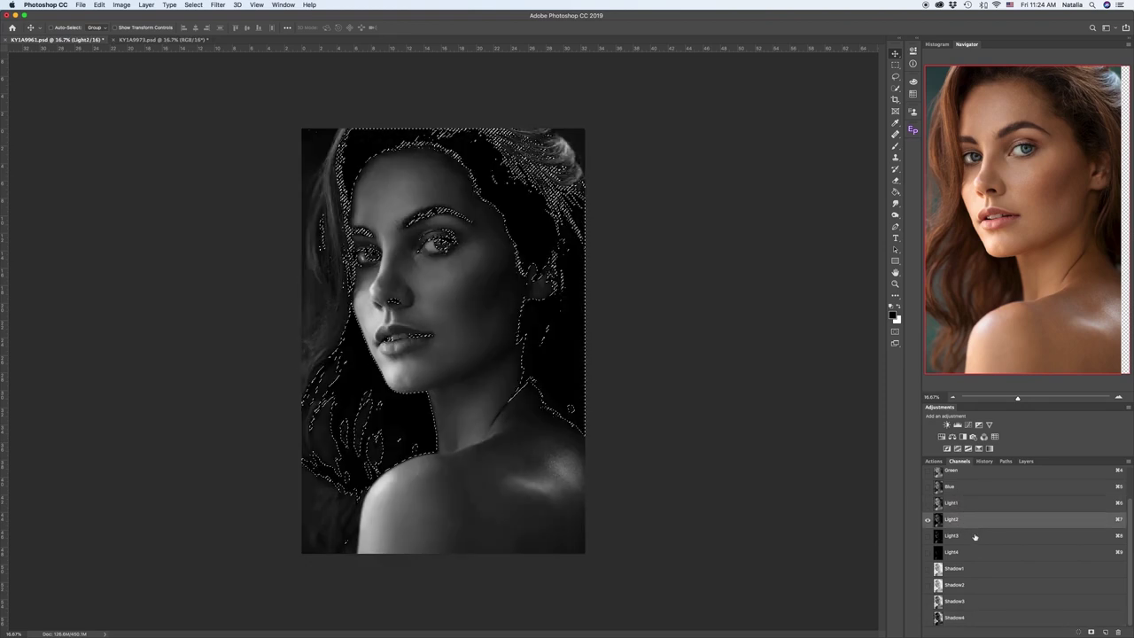
left_click(975, 537)
left_click(976, 554)
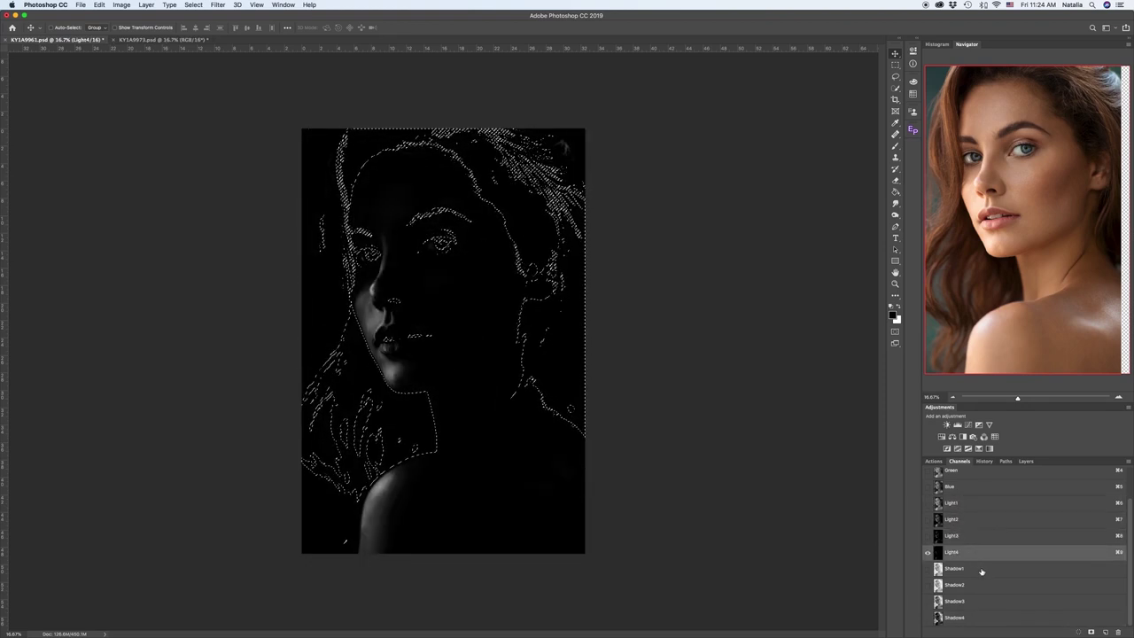
left_click(982, 570)
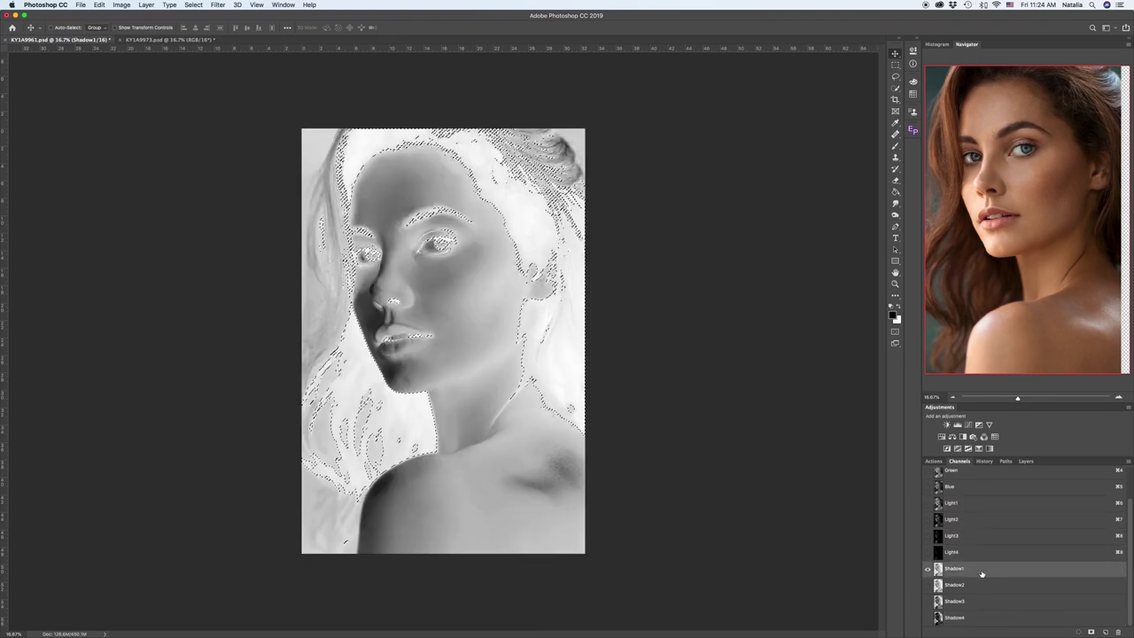
left_click(982, 587)
left_click(981, 602)
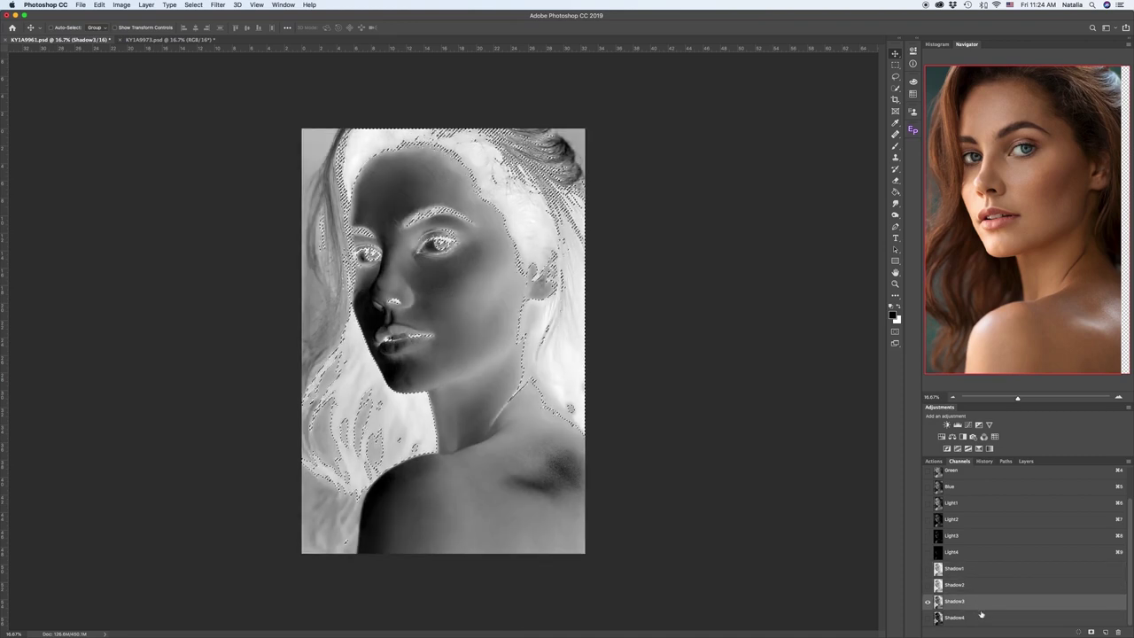
left_click(981, 616)
Return to the RGB composite channel and deselect the active selection
scroll(986, 586, "up", 2)
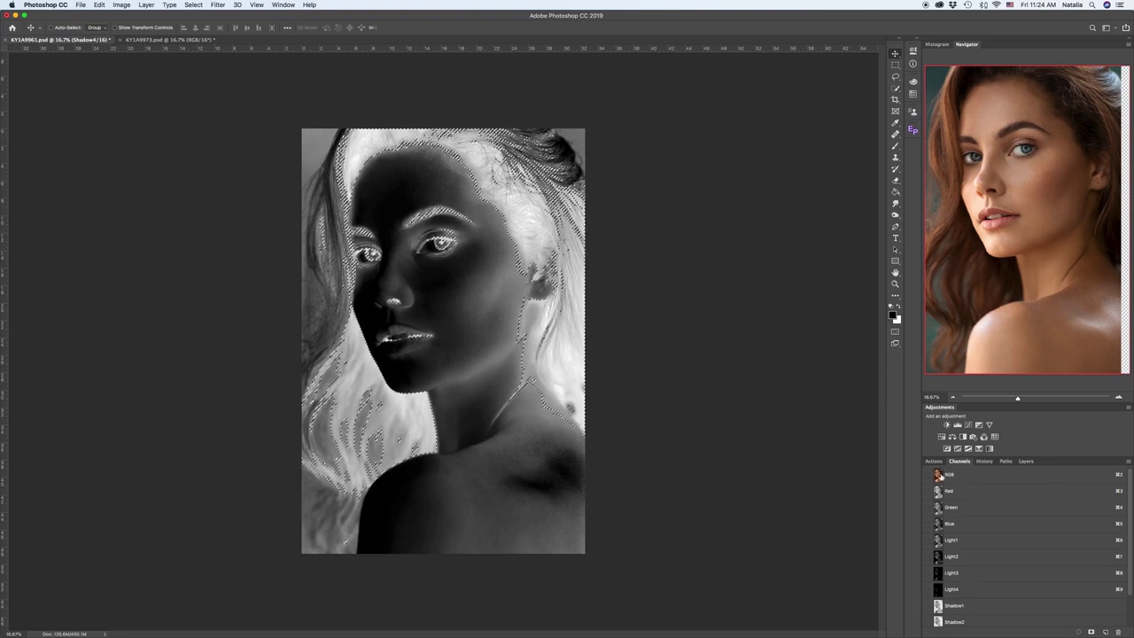
left_click(976, 479)
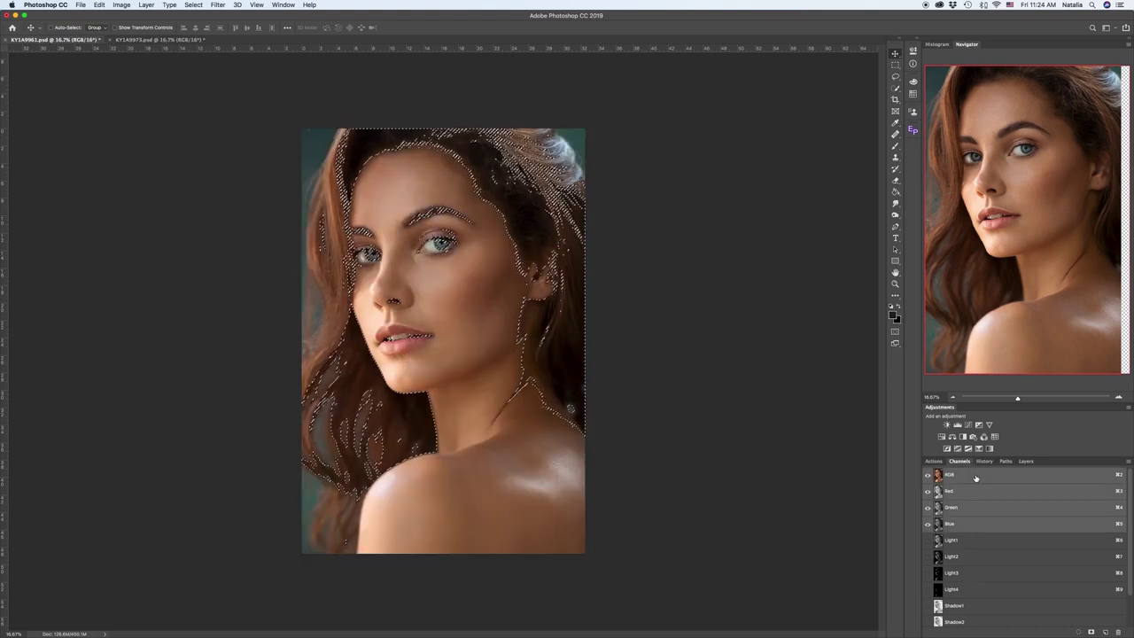
key("super+d")
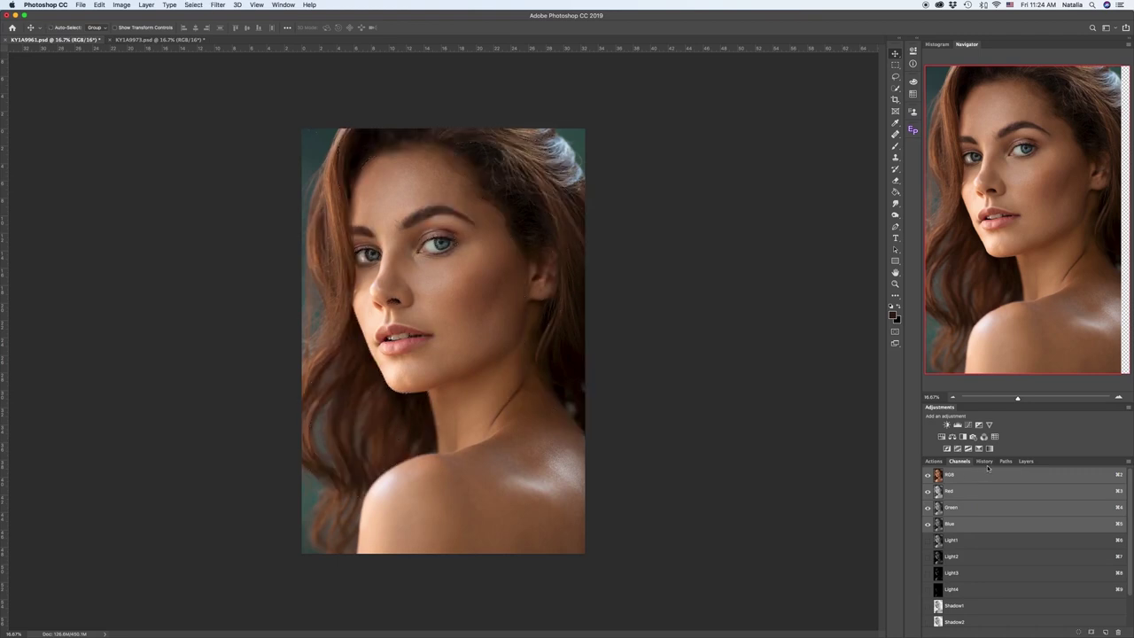
Review the recorded steps of the Play me action from end to start and collapse its step list
left_click(1025, 462)
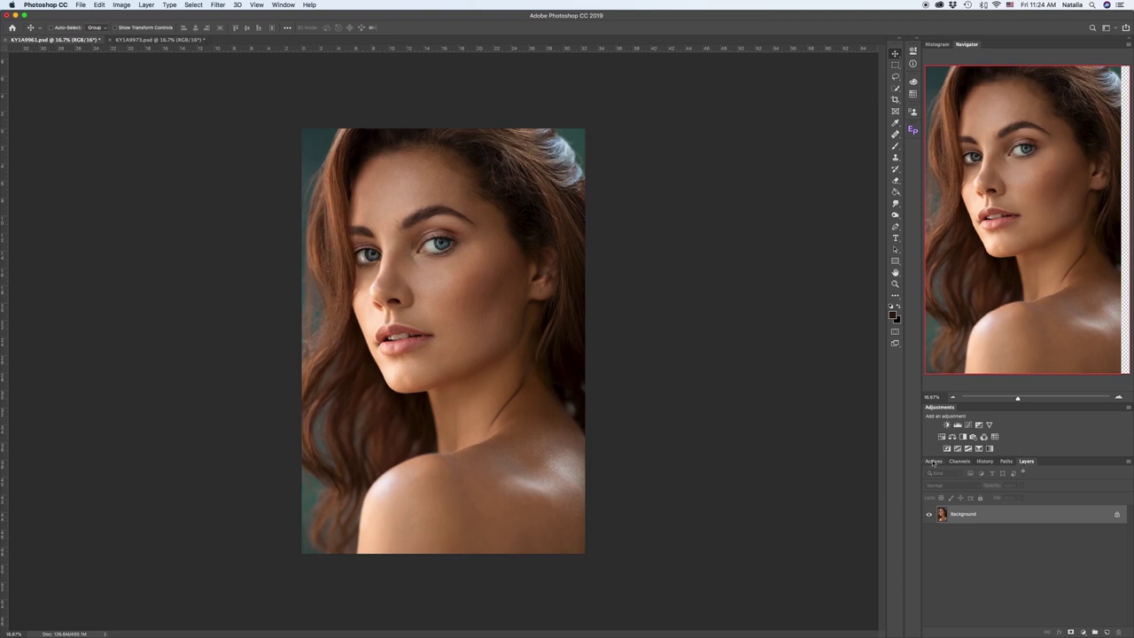
left_click(934, 462)
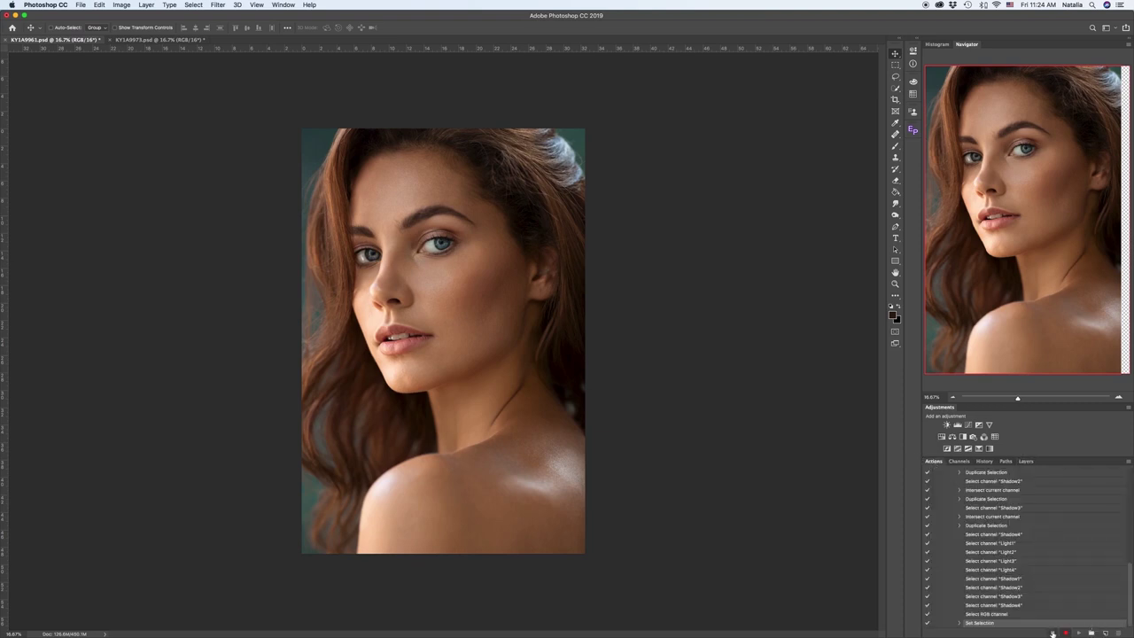
scroll(1027, 606, "up", 5)
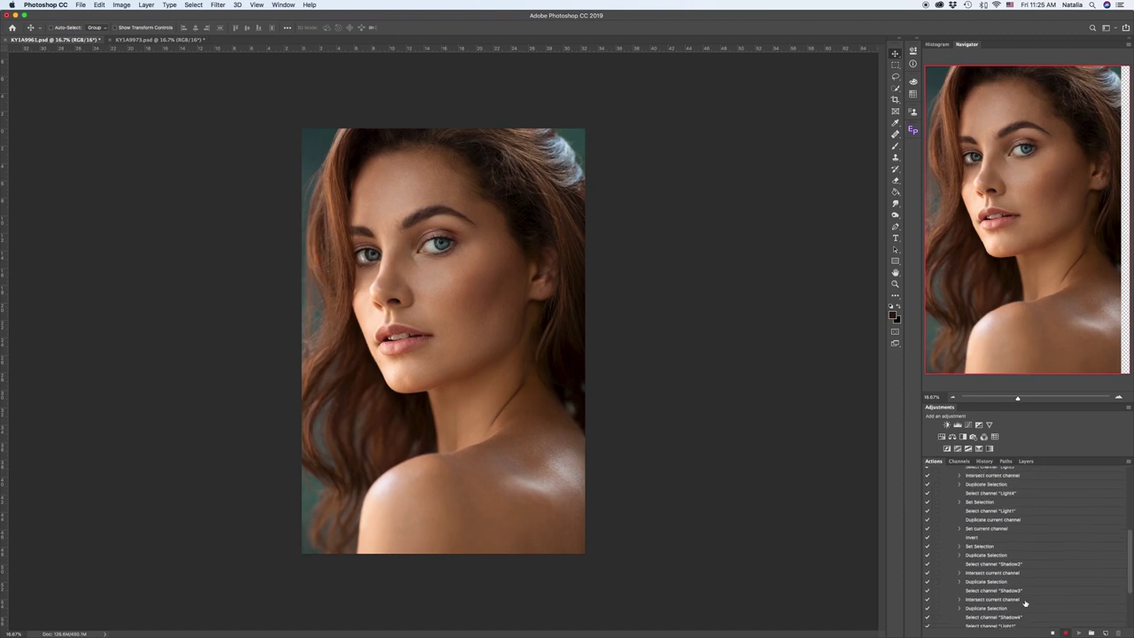
scroll(1026, 603, "up", 5)
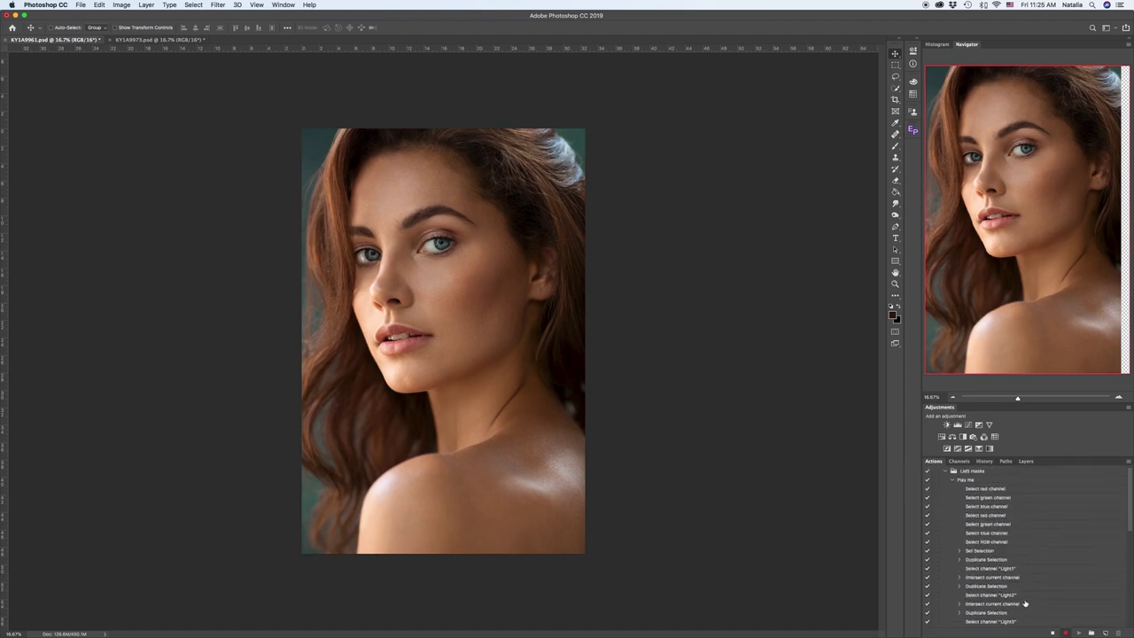
left_click(953, 480)
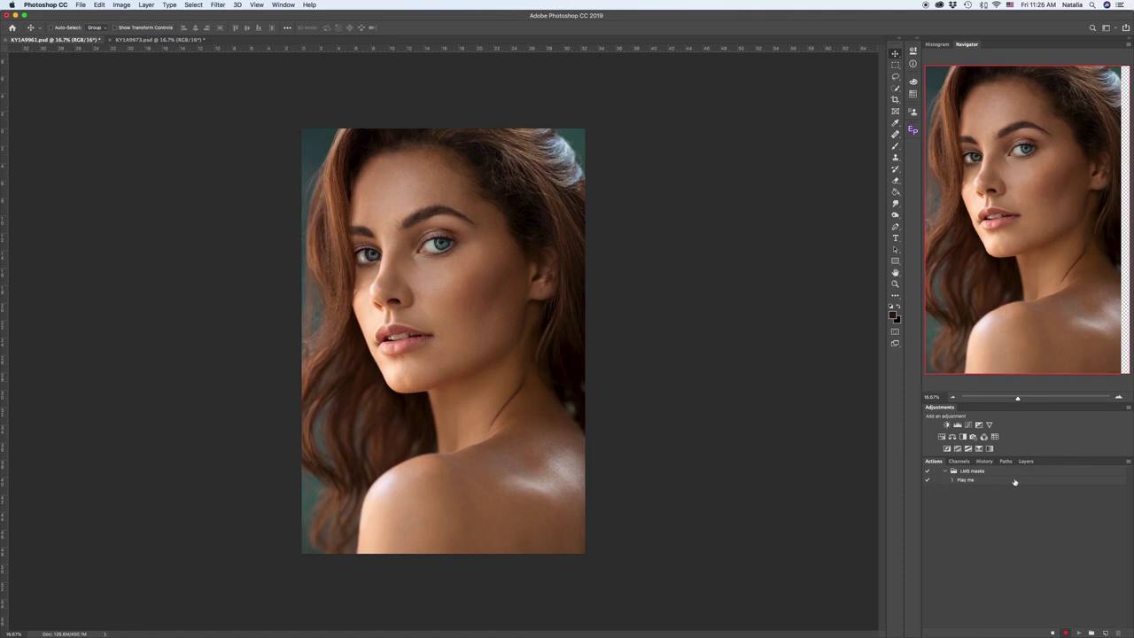
left_click(954, 481)
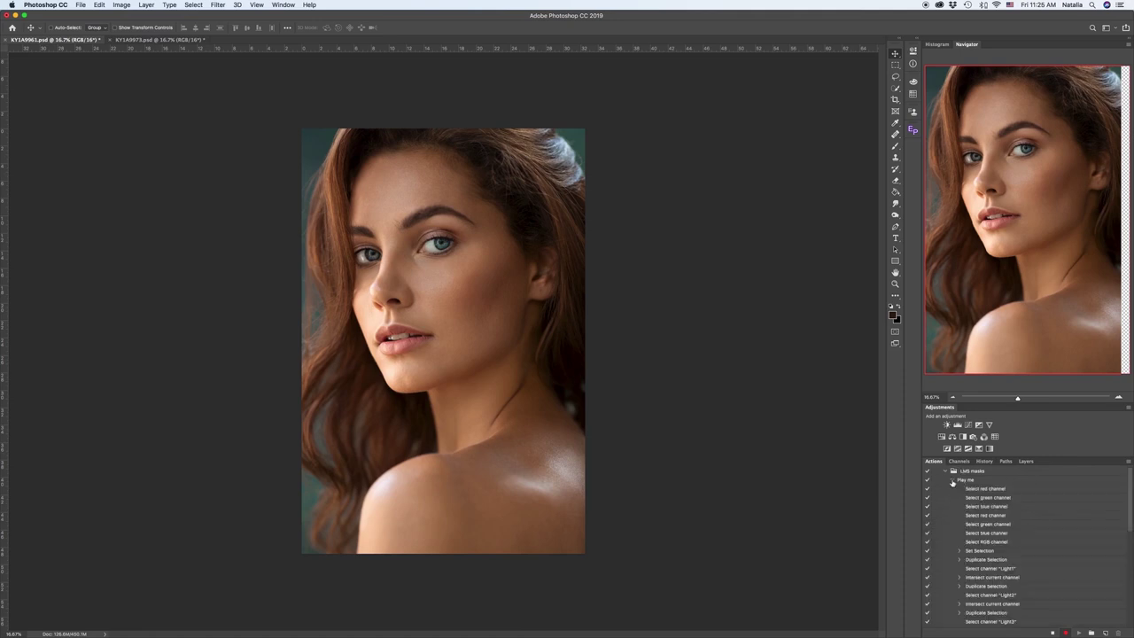
left_click(954, 480)
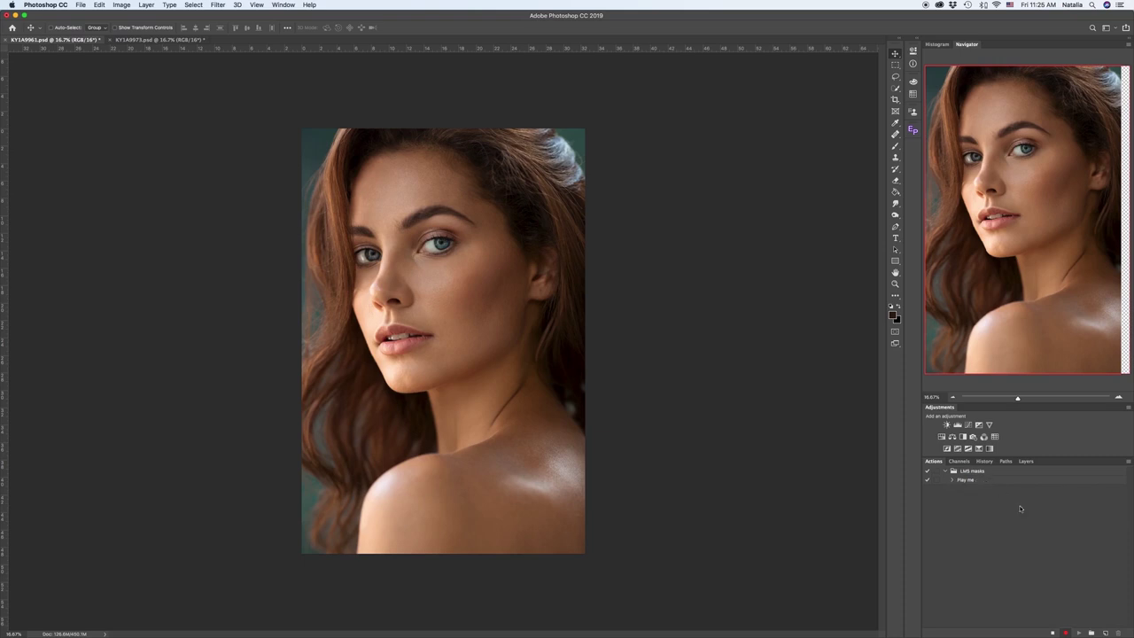
Stop recording the Play me action and select the action set that contains it
left_click(1052, 634)
left_click(945, 472)
left_click(945, 471)
left_click(970, 471)
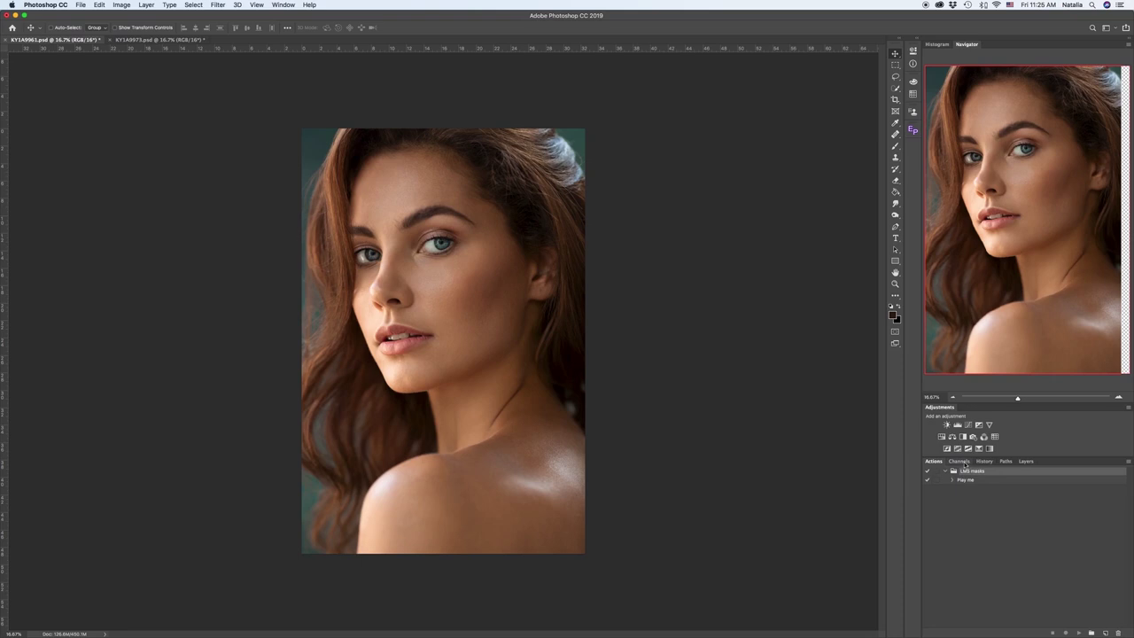
View the Light1, Light2, Light3 and Light4 channels one by one
left_click(961, 462)
scroll(982, 533, "down", 2)
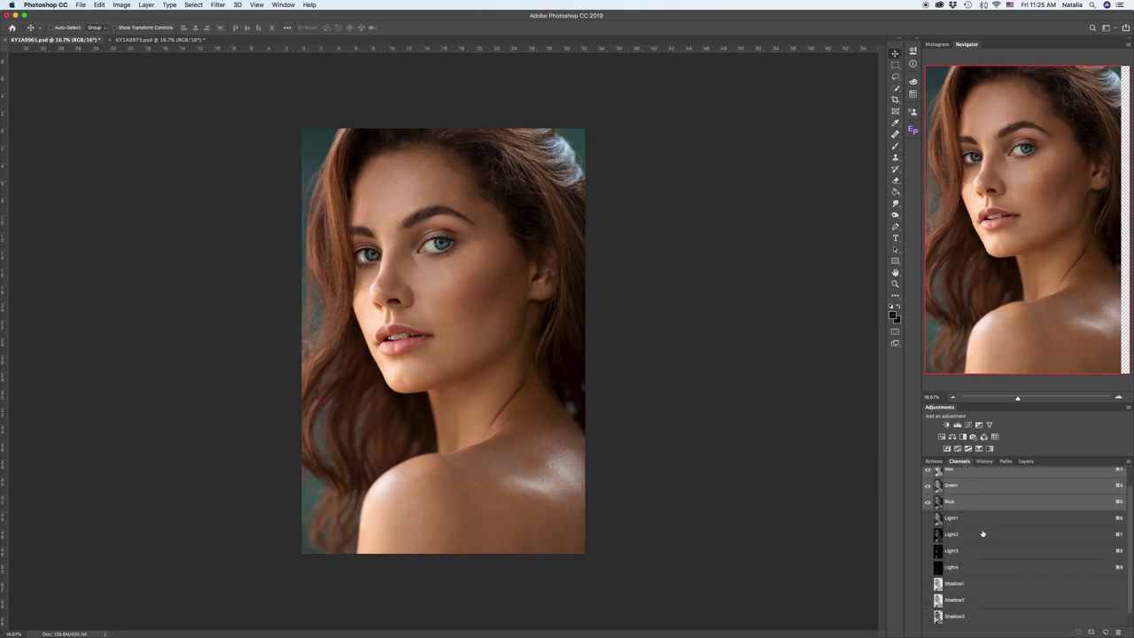
scroll(982, 534, "up", 2)
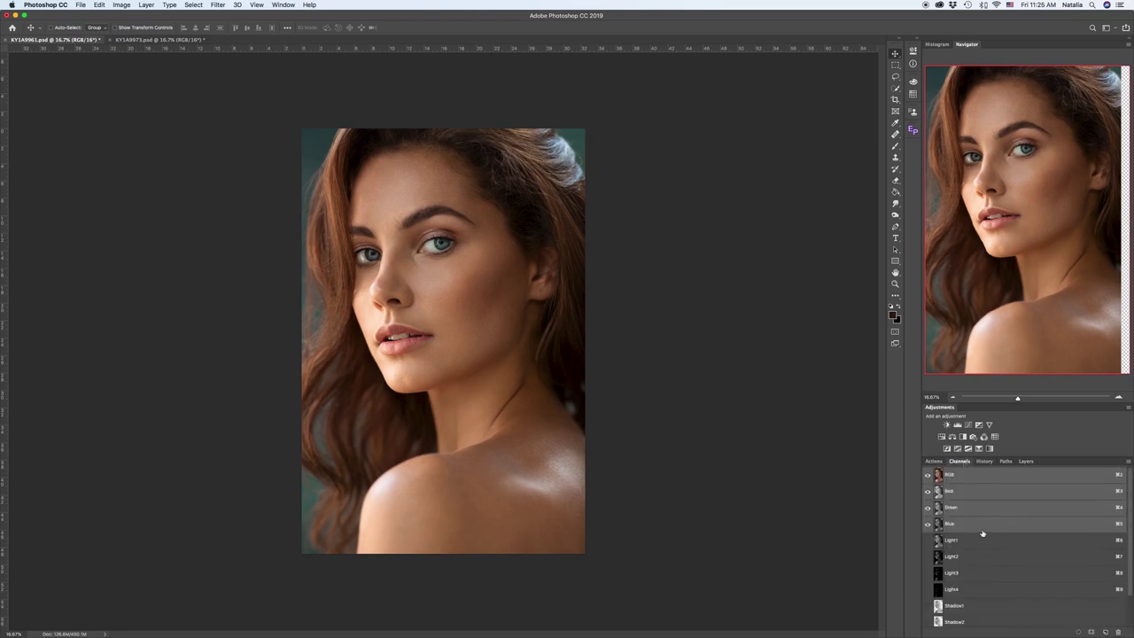
left_click(980, 542)
left_click(978, 558)
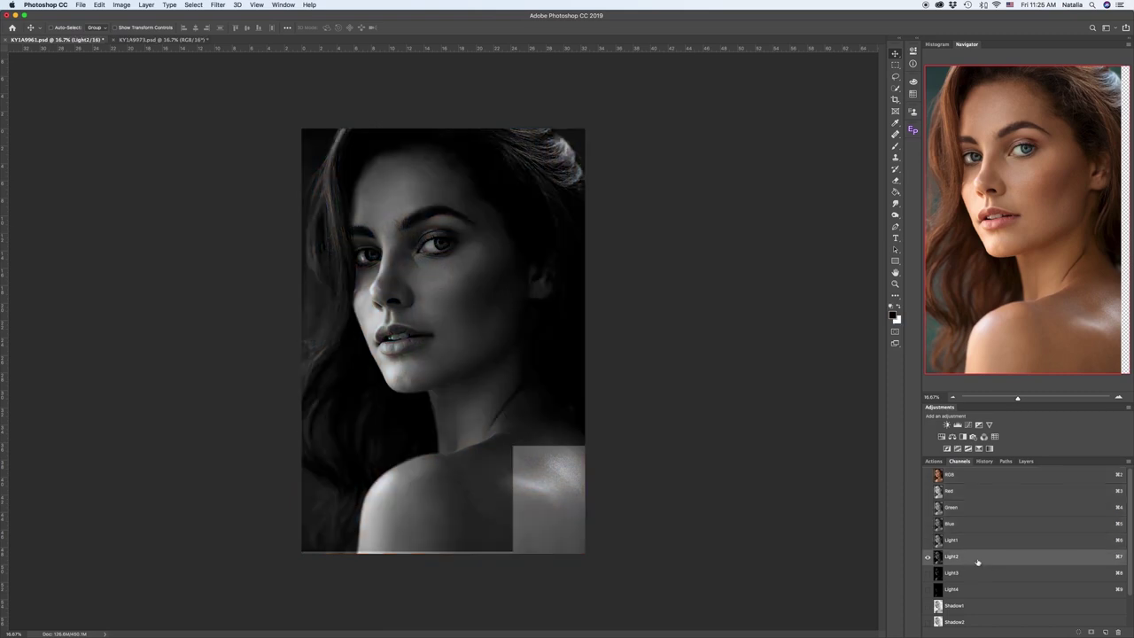
left_click(978, 572)
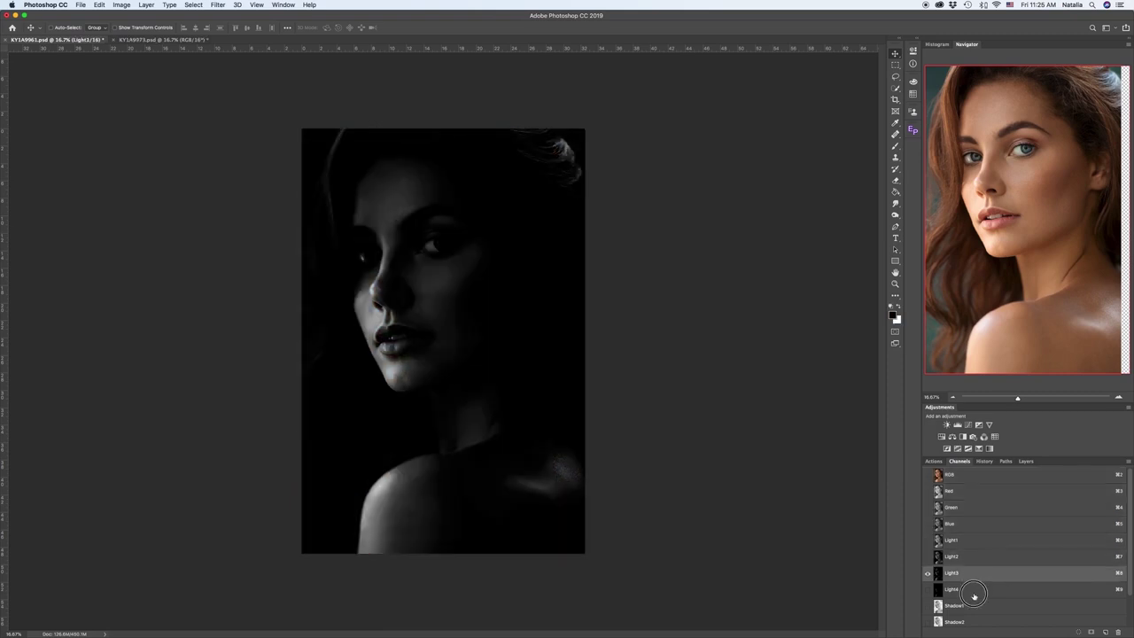
left_click(976, 592)
View the Shadow1 to Shadow4 channels one by one and return to the RGB composite
scroll(975, 594, "down", 2)
left_click(973, 570)
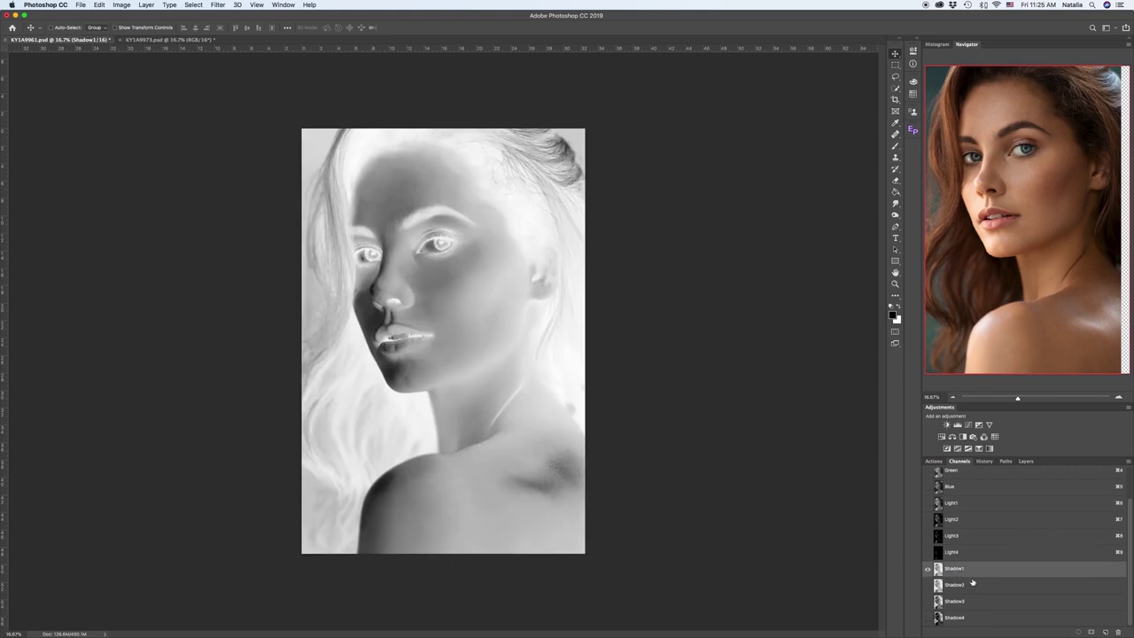
left_click(973, 585)
left_click(974, 601)
left_click(975, 616)
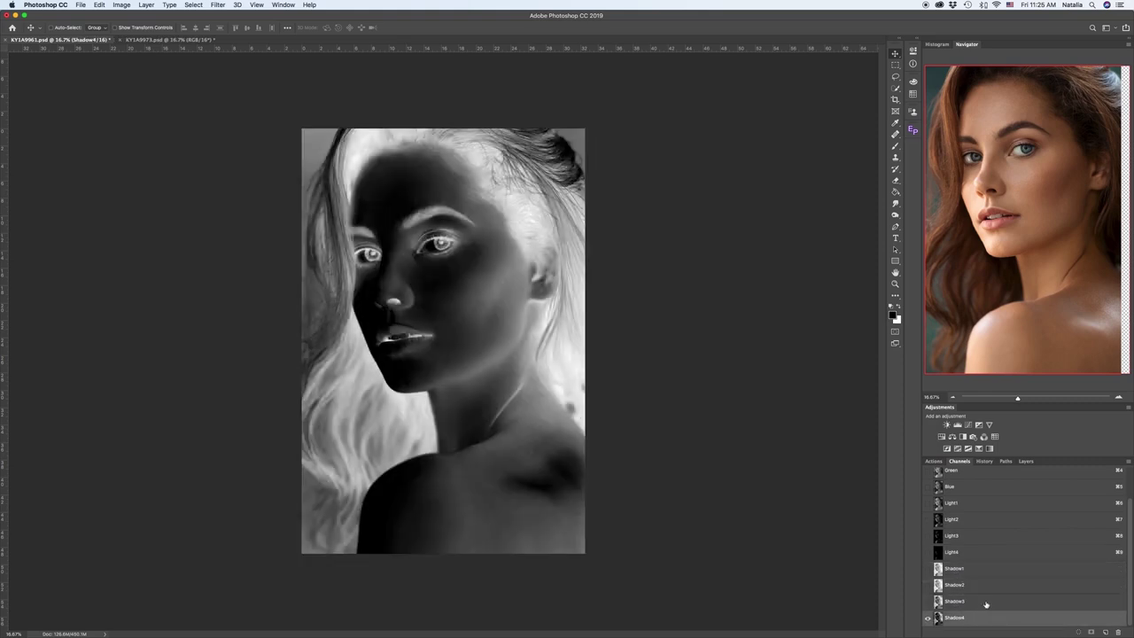
scroll(987, 604, "up", 2)
left_click(971, 477)
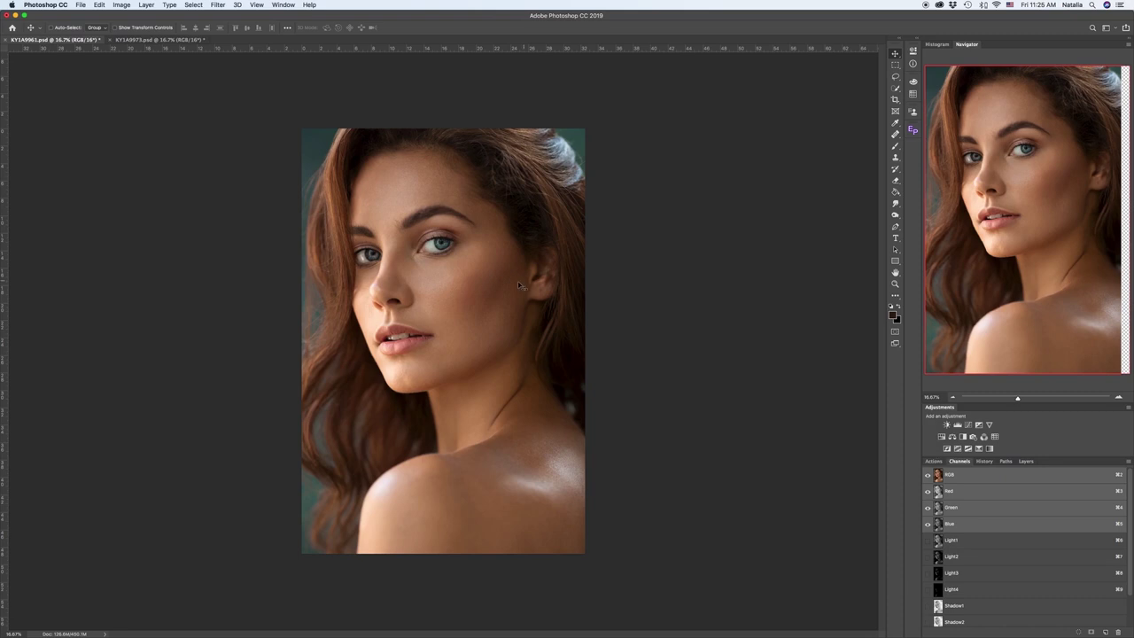
Look at the second portrait document KY1A9973.psd and return to the channel list of KY1A9961.psd
left_click(182, 42)
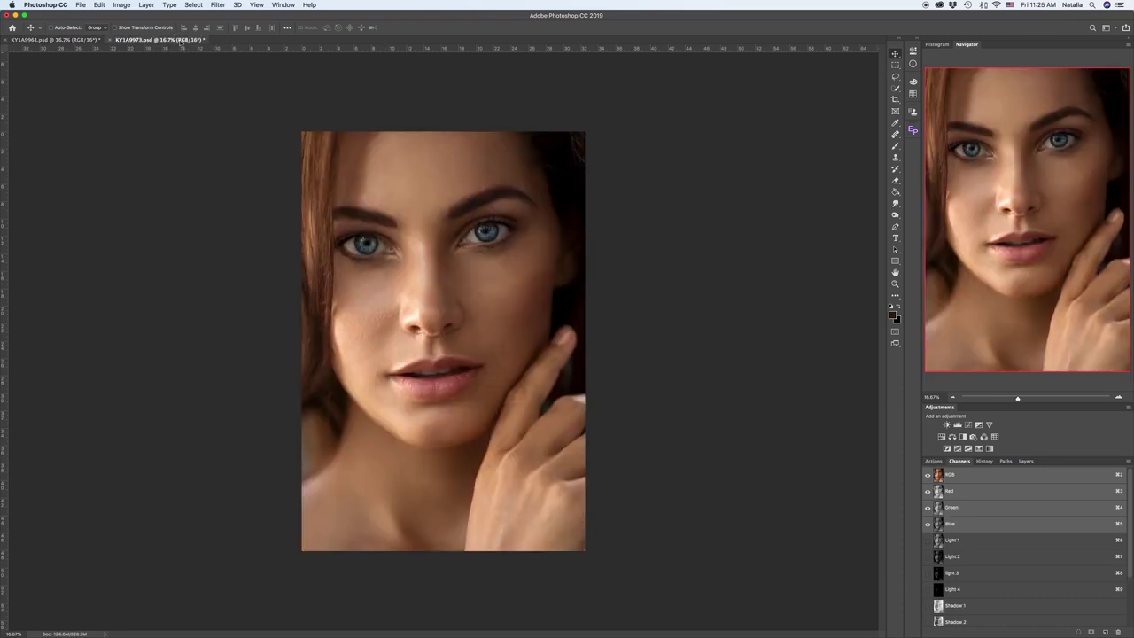
left_click(93, 41)
scroll(1000, 547, "down", 2)
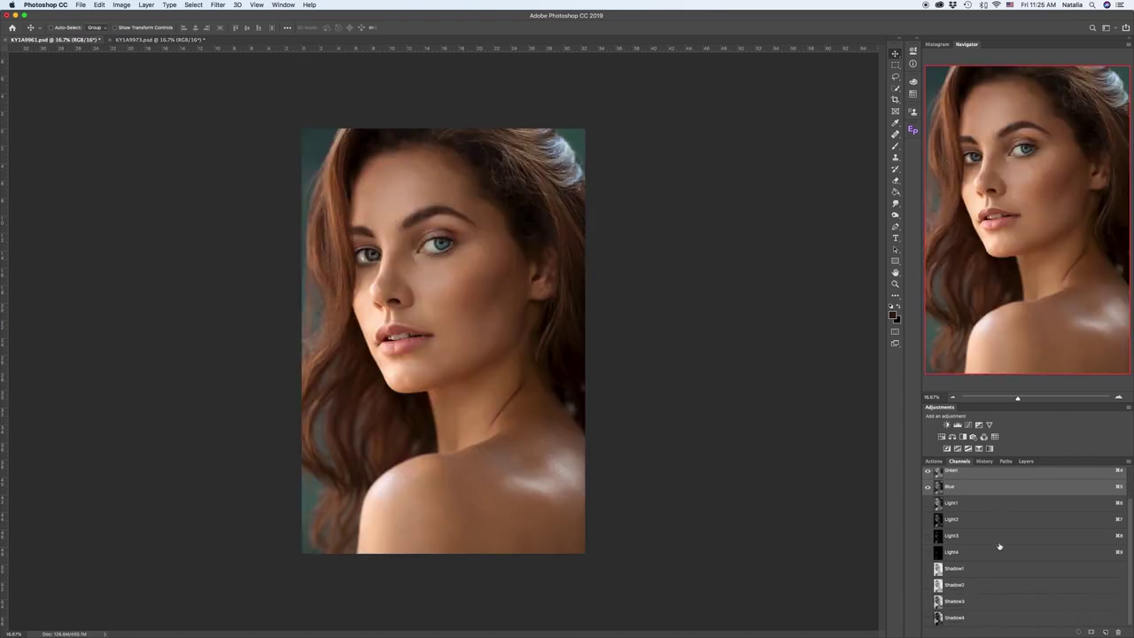
Select the Play me action in the luminosity mask action set and play it on the portrait KY1A9961.psd
left_click(934, 461)
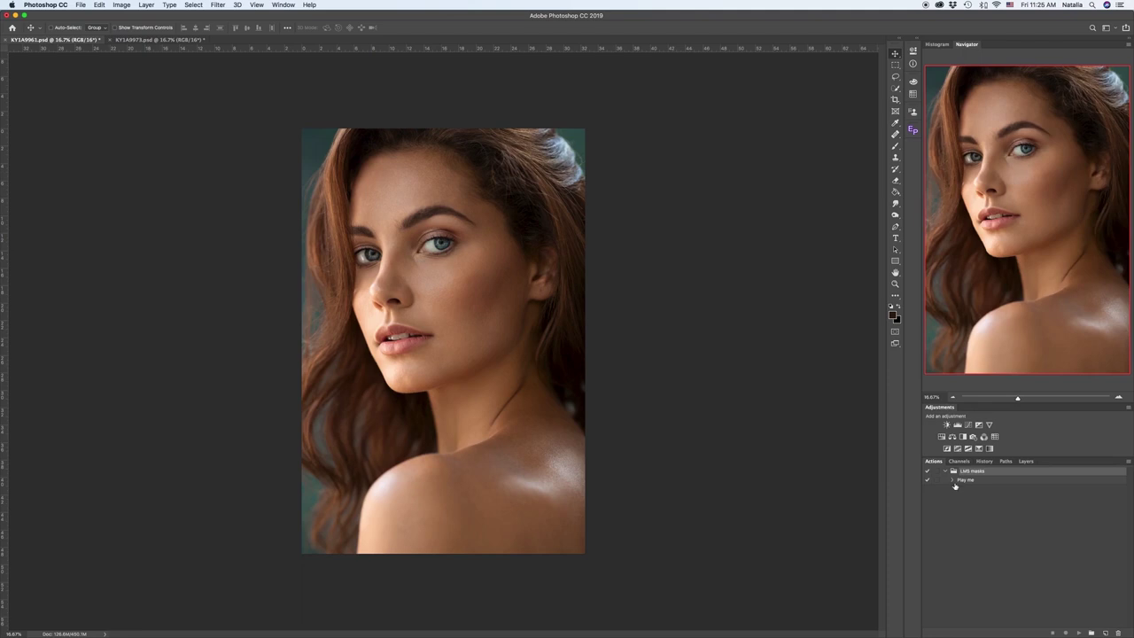
left_click(946, 471)
left_click(970, 481)
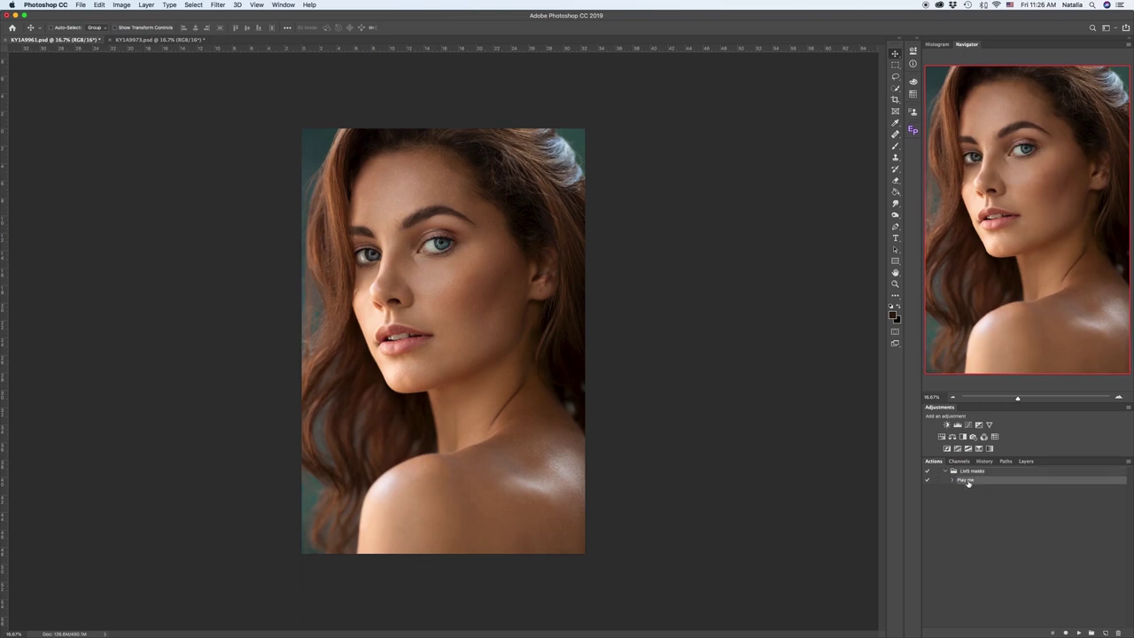
left_click(1079, 633)
Compare the original Shadow4 channel with the one generated by the action, and return to the RGB composite
left_click(961, 462)
scroll(975, 523, "down", 5)
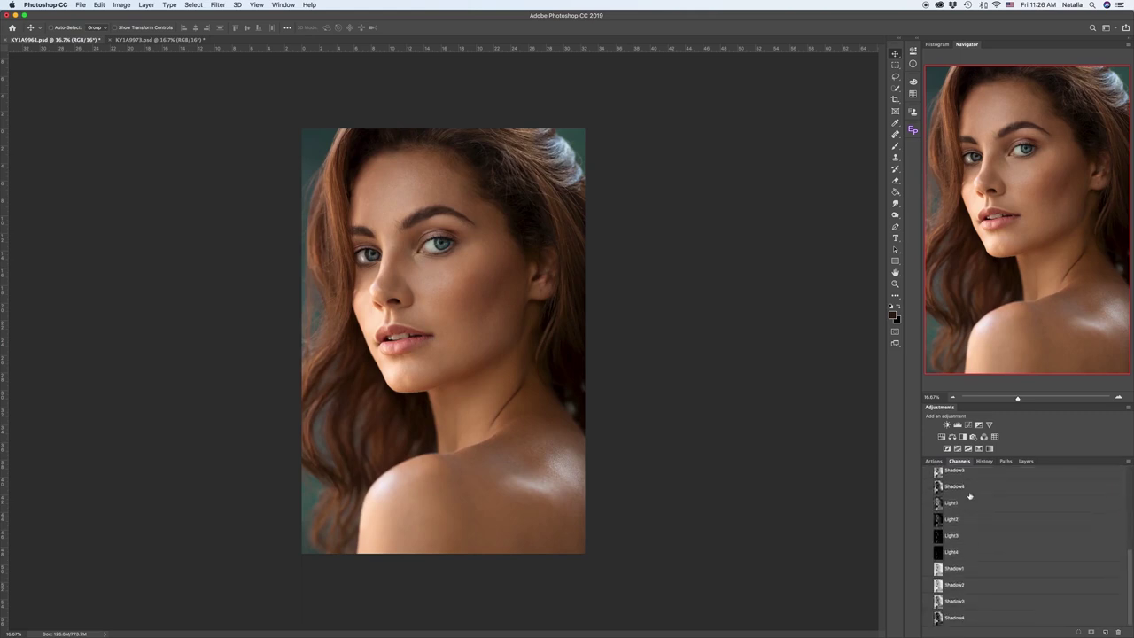
left_click(969, 491)
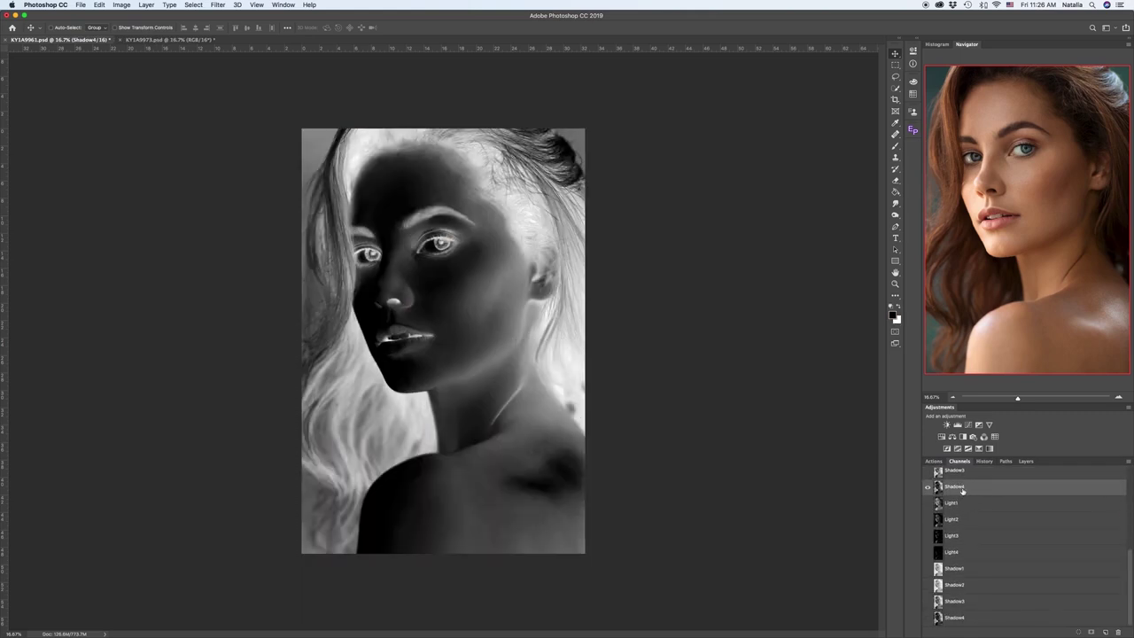
left_click(975, 617)
scroll(996, 569, "up", 5)
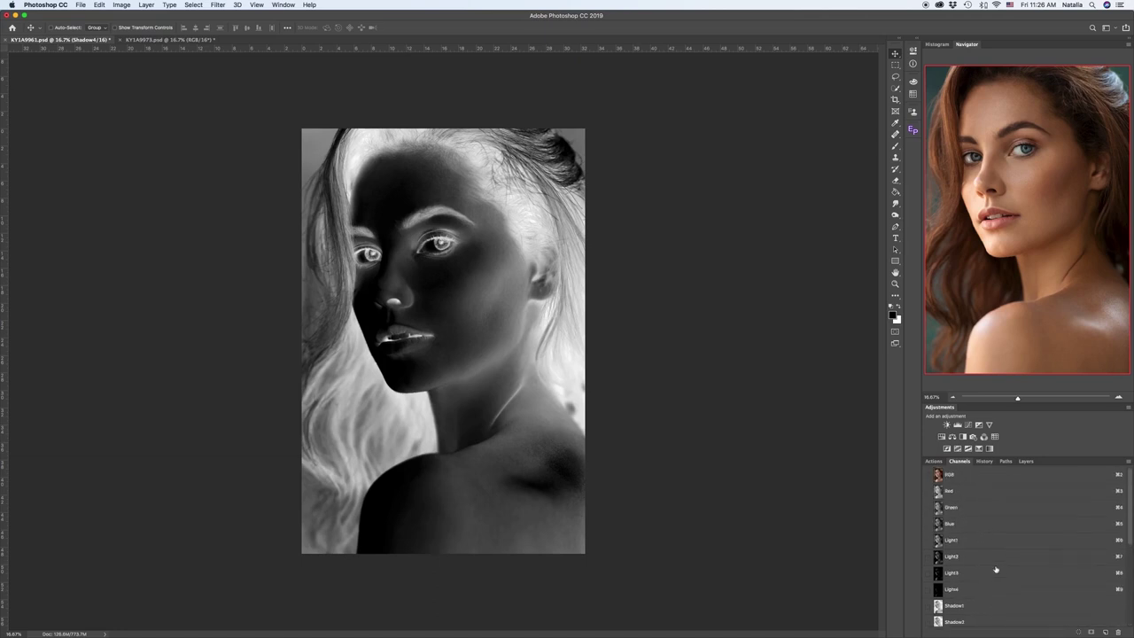
left_click(986, 476)
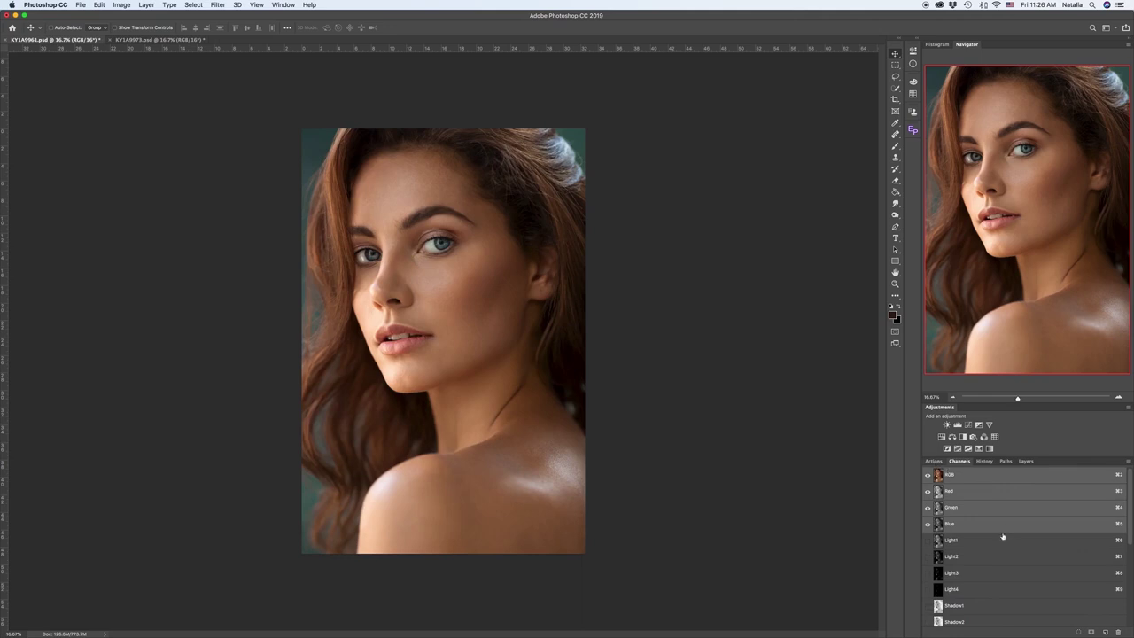
View the first Shadow3 channel and return to the RGB composite
scroll(1003, 537, "down", 4)
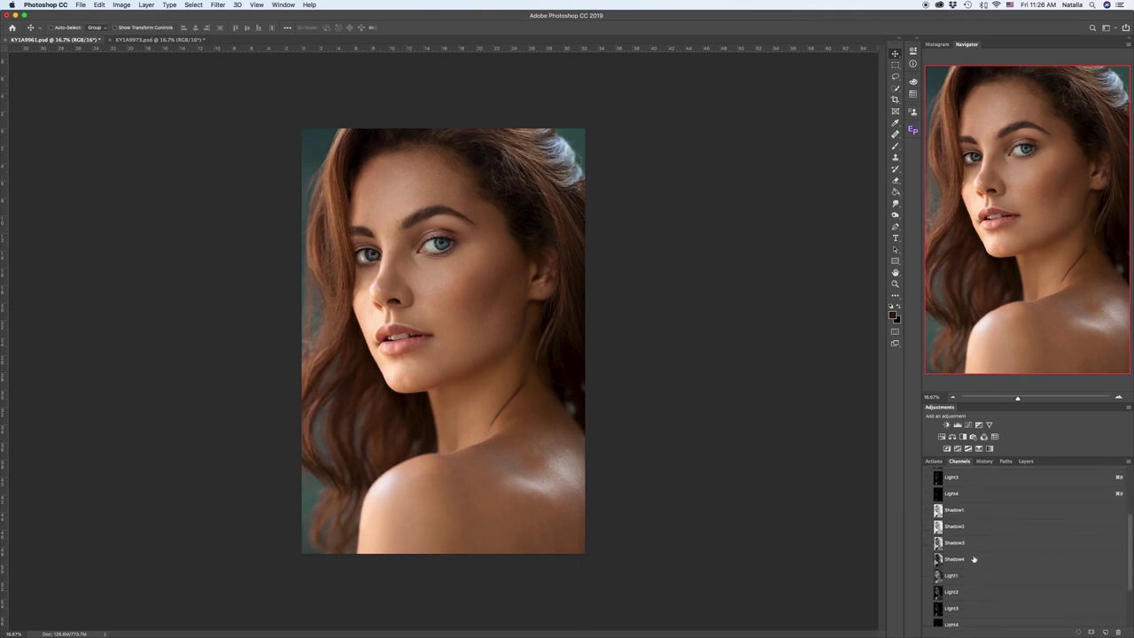
left_click(982, 545)
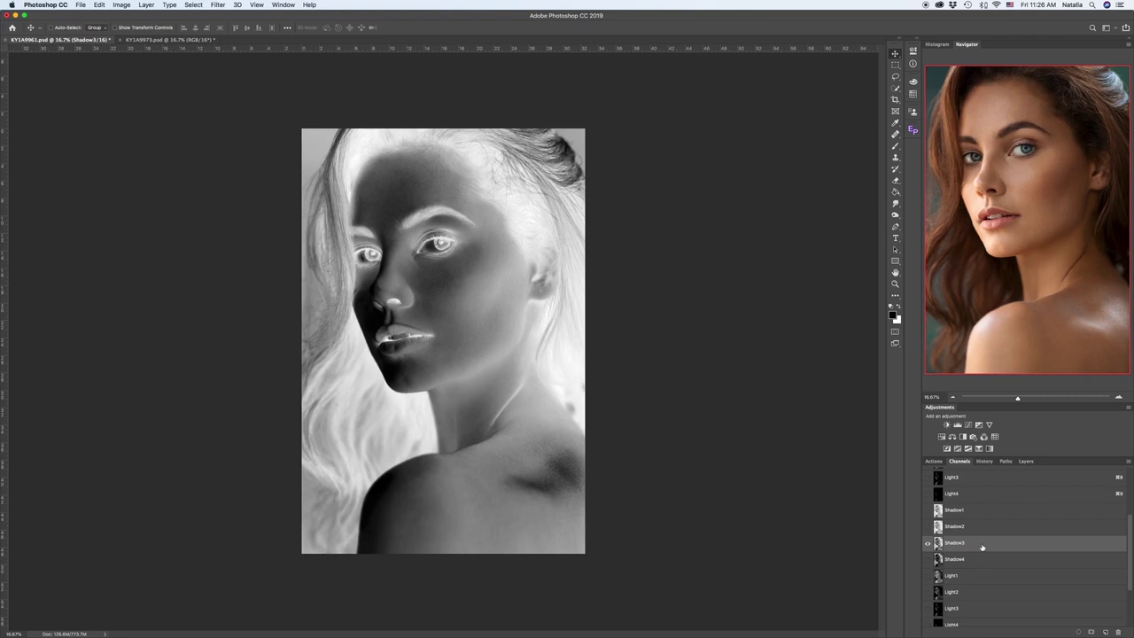
scroll(990, 532, "up", 3)
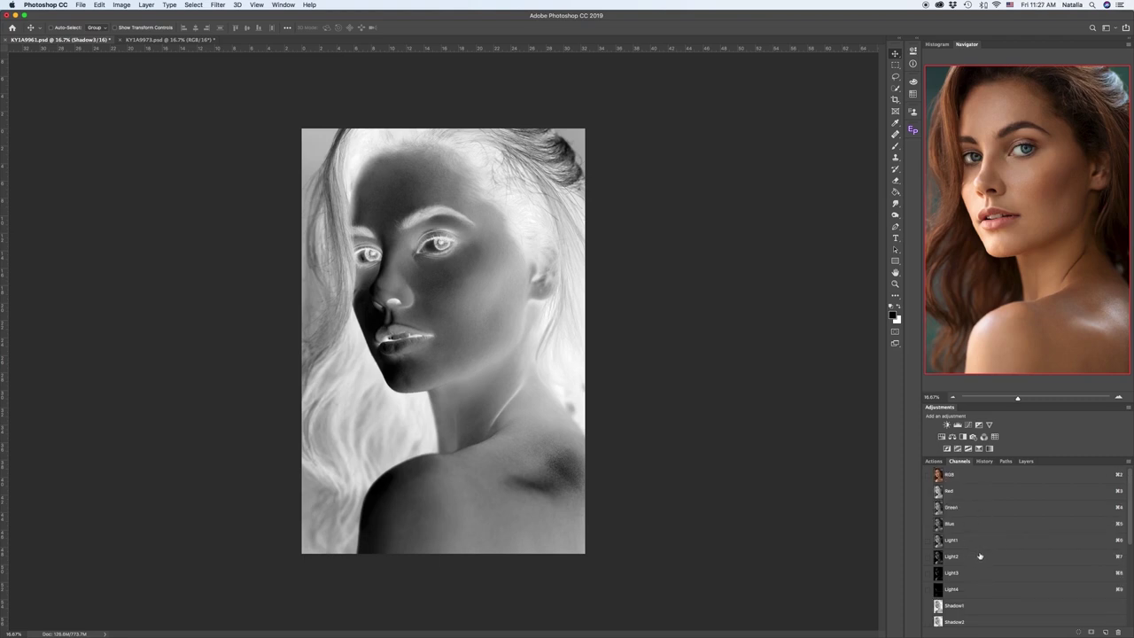
left_click(980, 476)
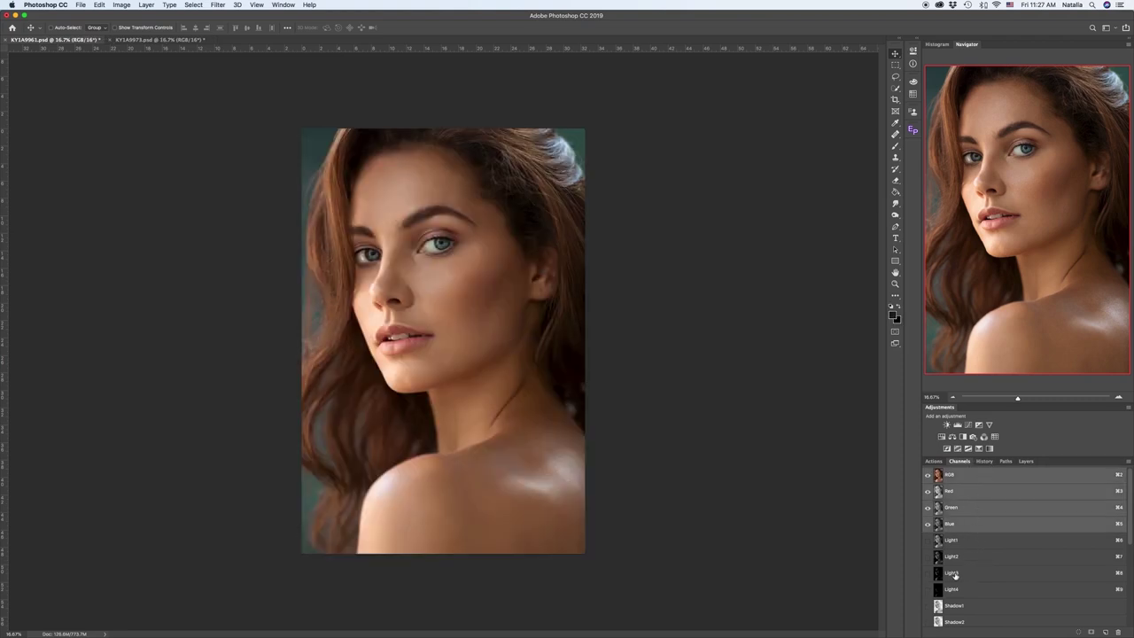
Copy the entire contents of the first Light3 channel and return to the RGB composite
left_click(961, 575)
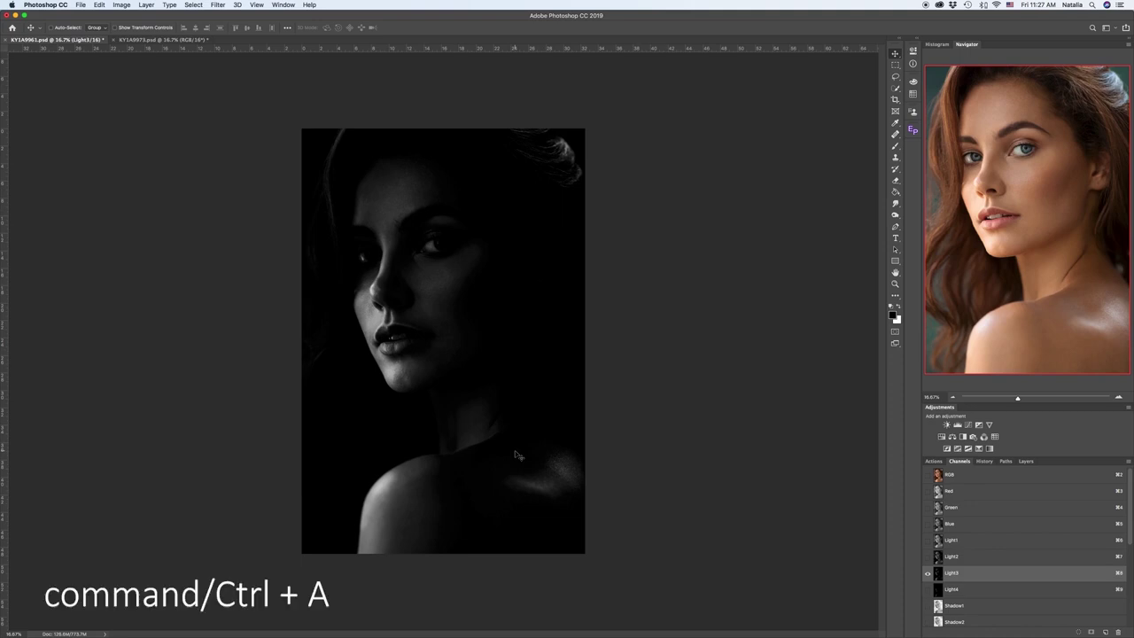
key("super+a")
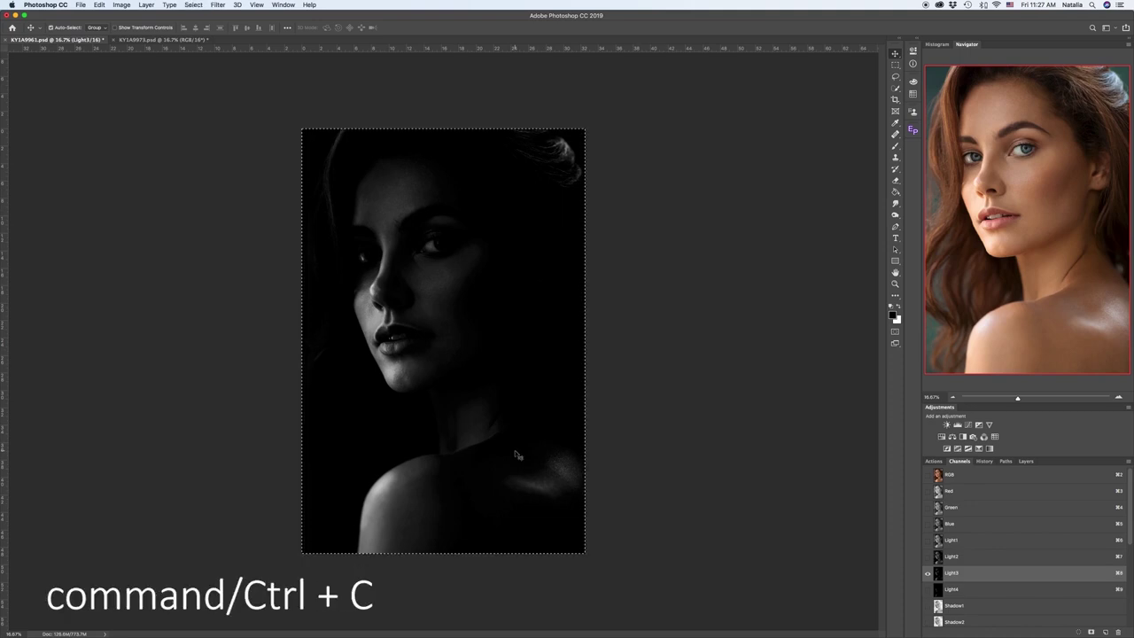
key("super+c")
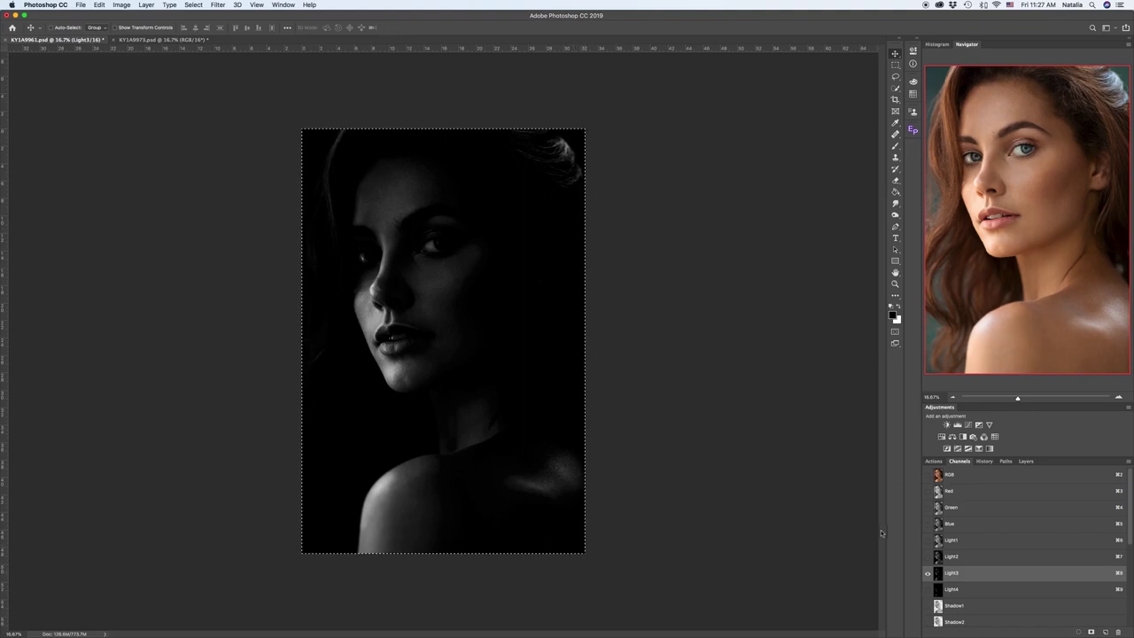
left_click(974, 477)
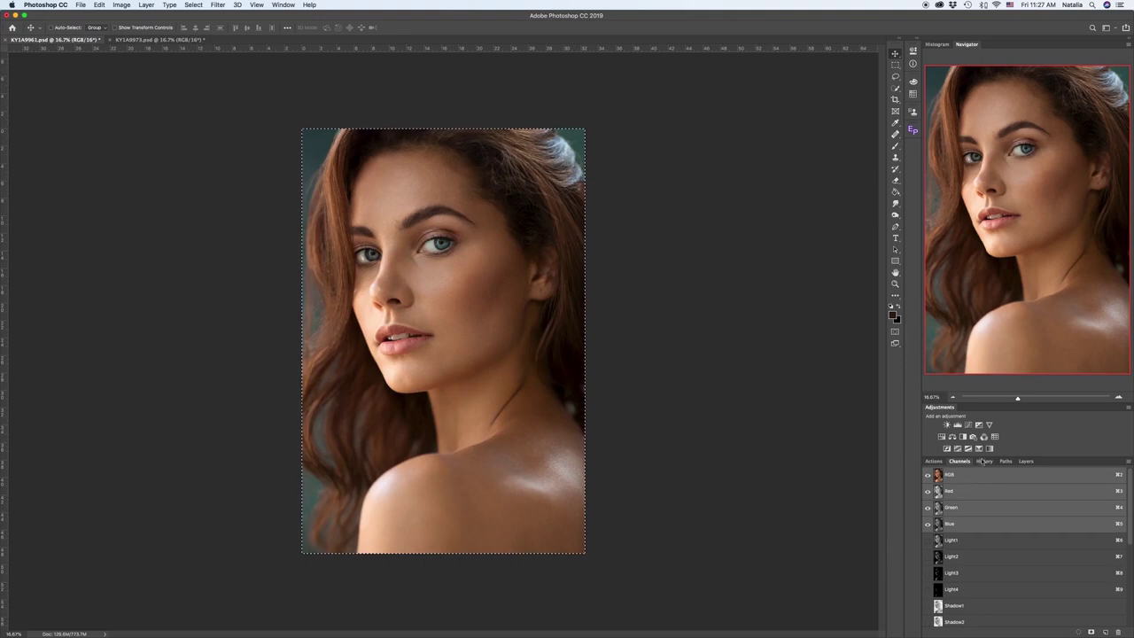
Add a Curves adjustment layer above the Background and paste the copied Light3 channel into its layer mask
left_click(1028, 462)
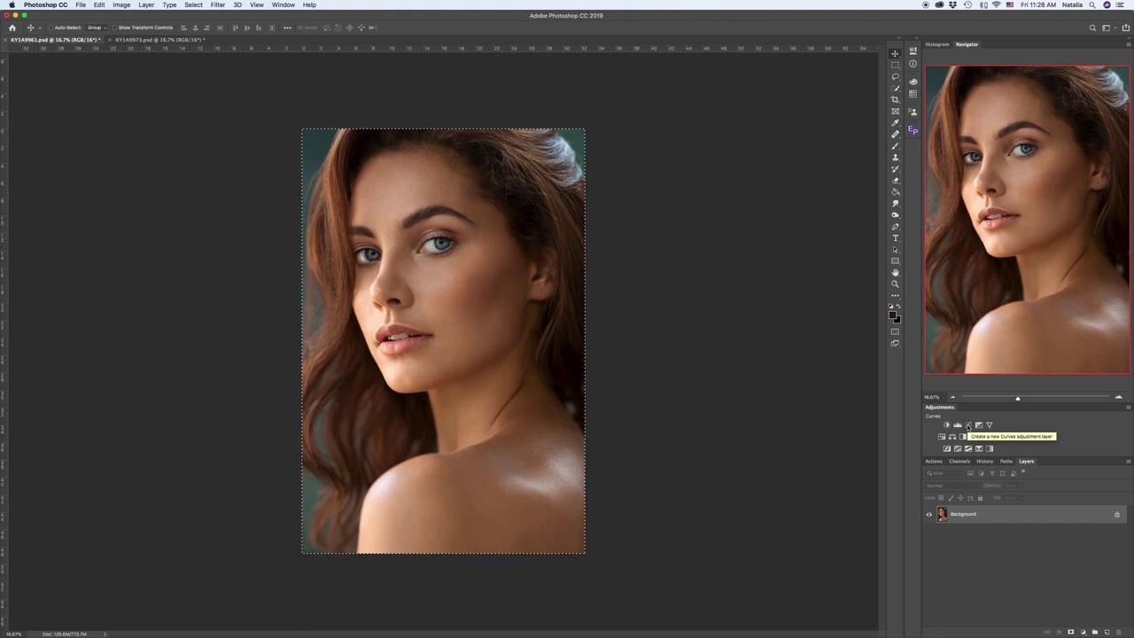
left_click(969, 426)
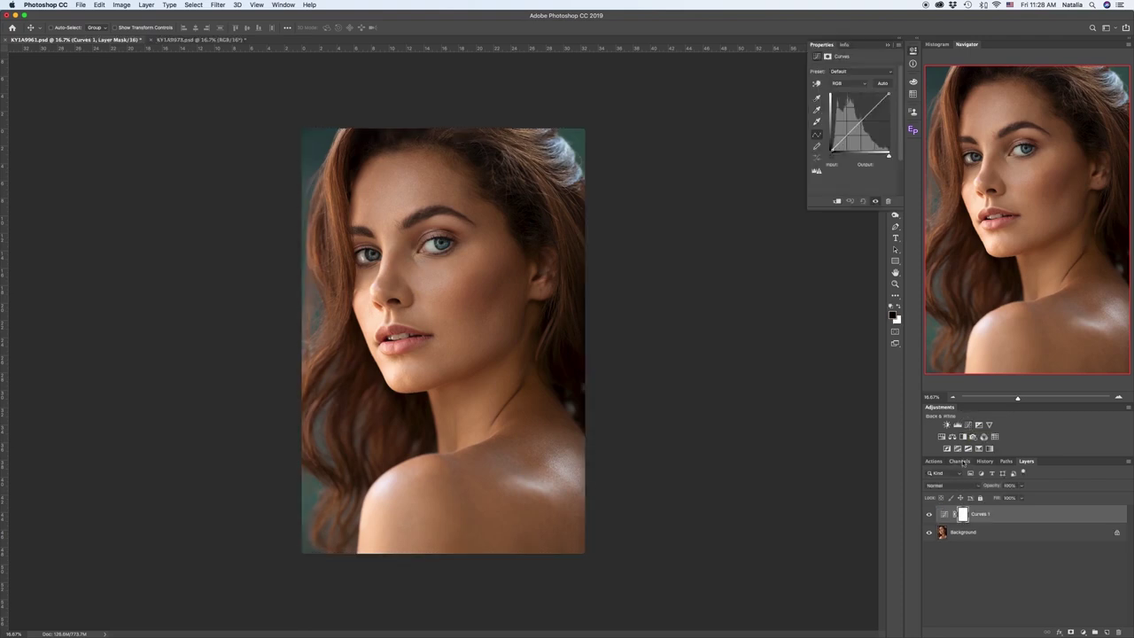
left_click(963, 514)
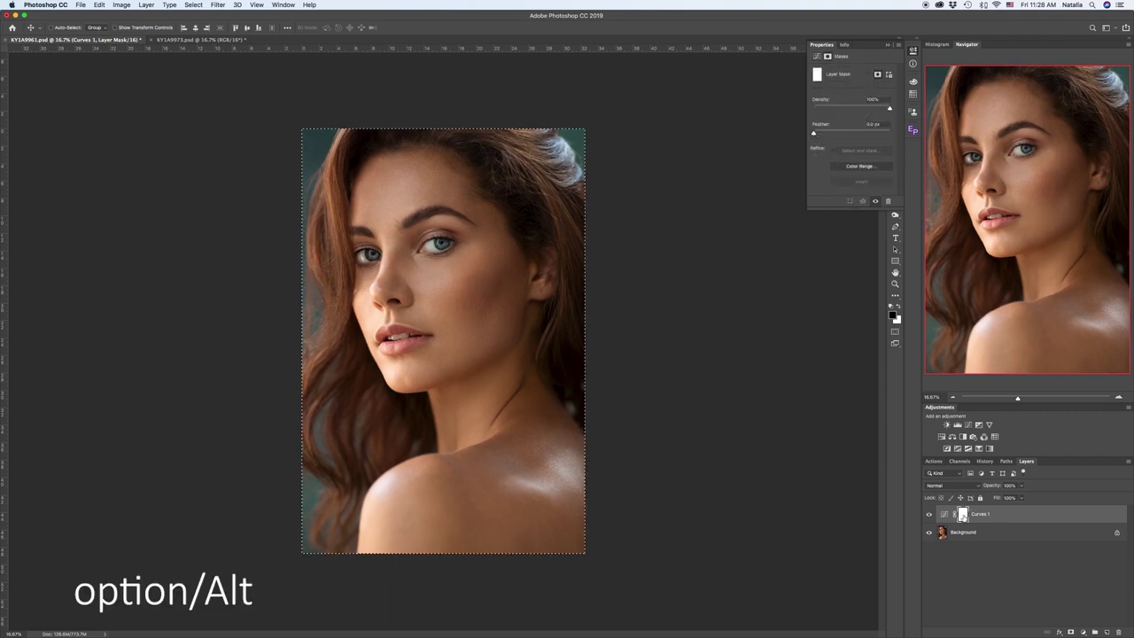
left_click(963, 514, "alt")
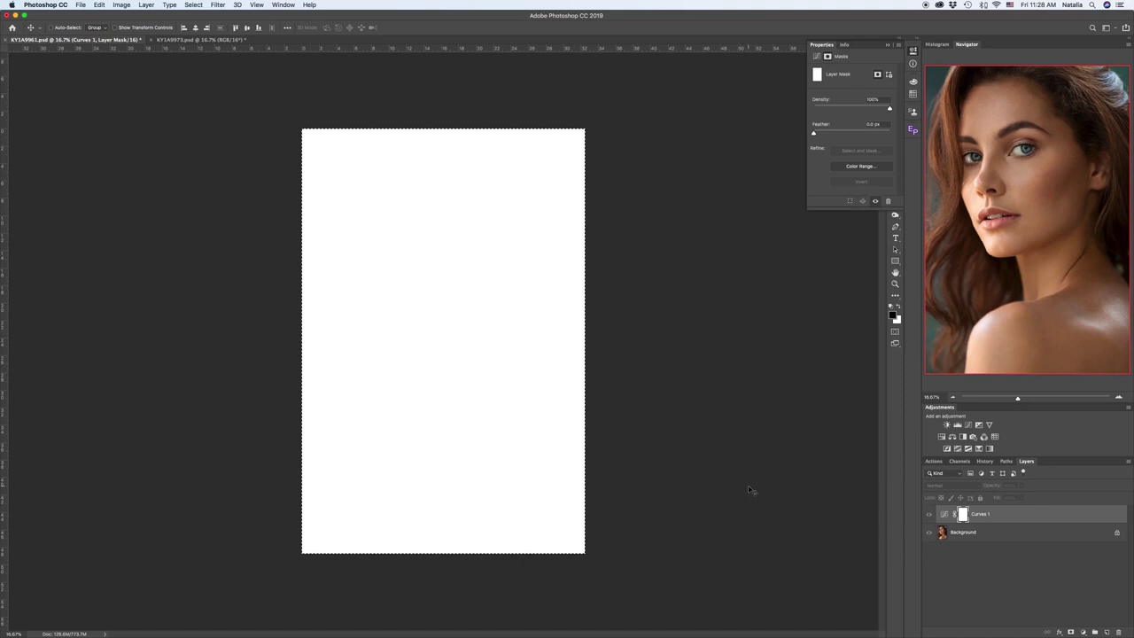
key("super+v")
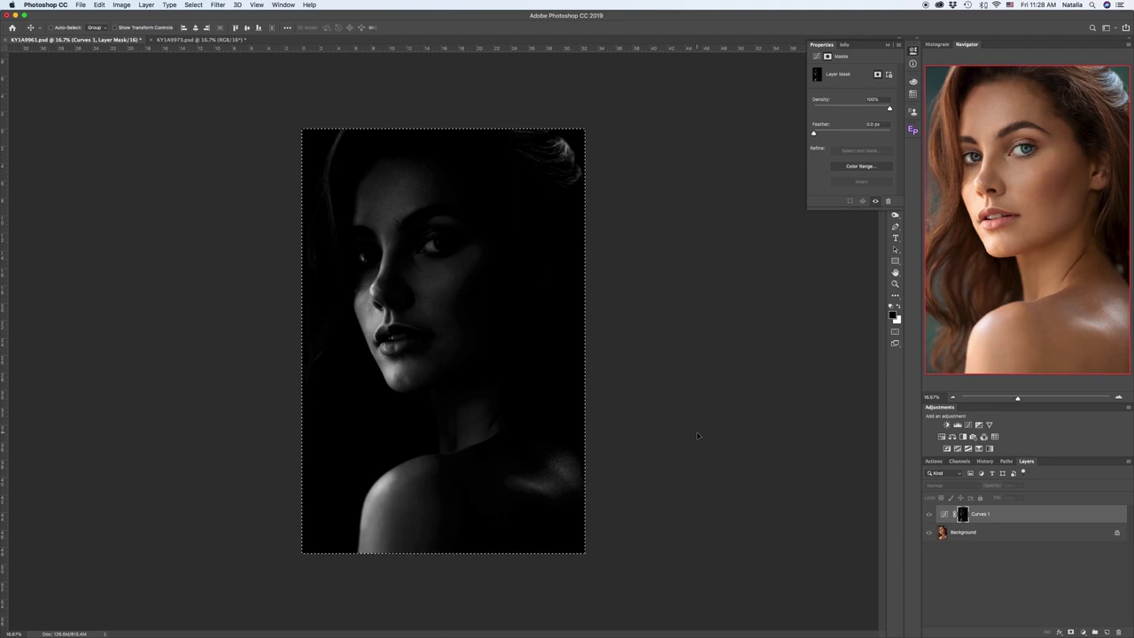
Add a point to the Curves layer's RGB curve, try it lowered to darken the highlights, and raise it above the diagonal to brighten them
left_click(945, 516)
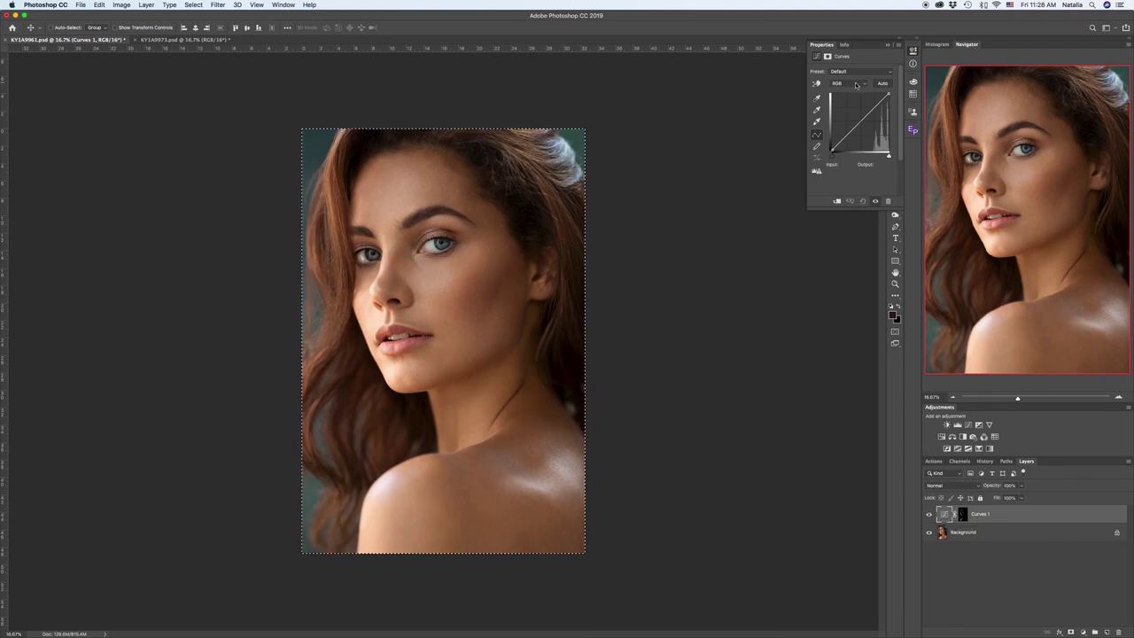
left_click(860, 124)
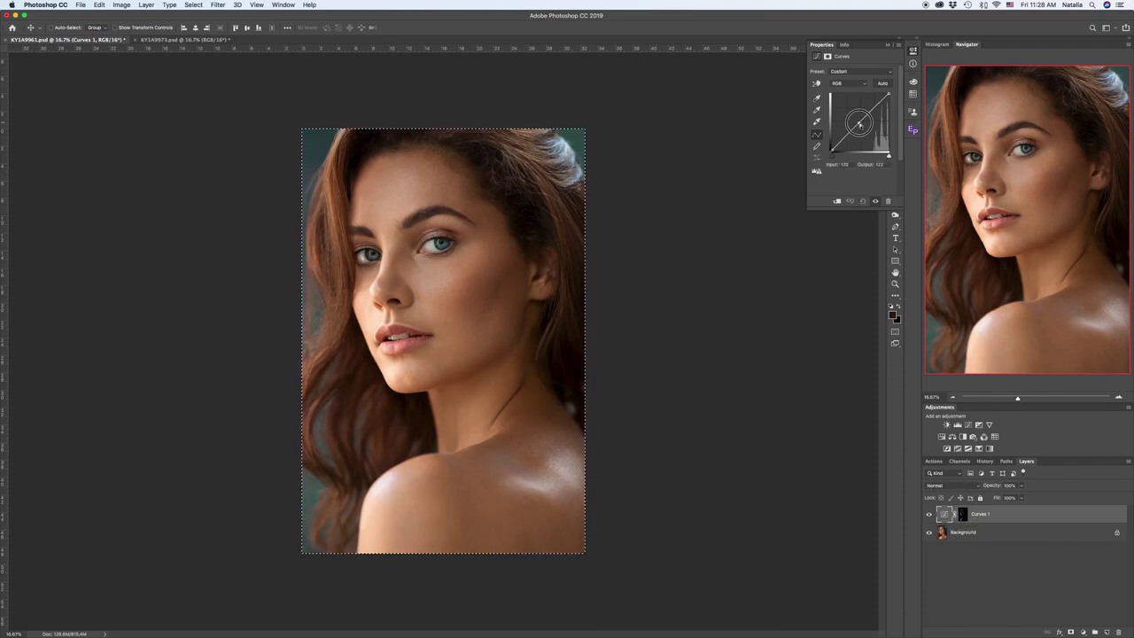
mouse_move(860, 123)
left_mouse_down()
mouse_move(842, 83)
mouse_move(874, 113)
mouse_move(850, 114)
mouse_move(854, 130)
mouse_move(844, 116)
mouse_move(861, 131)
left_mouse_up()
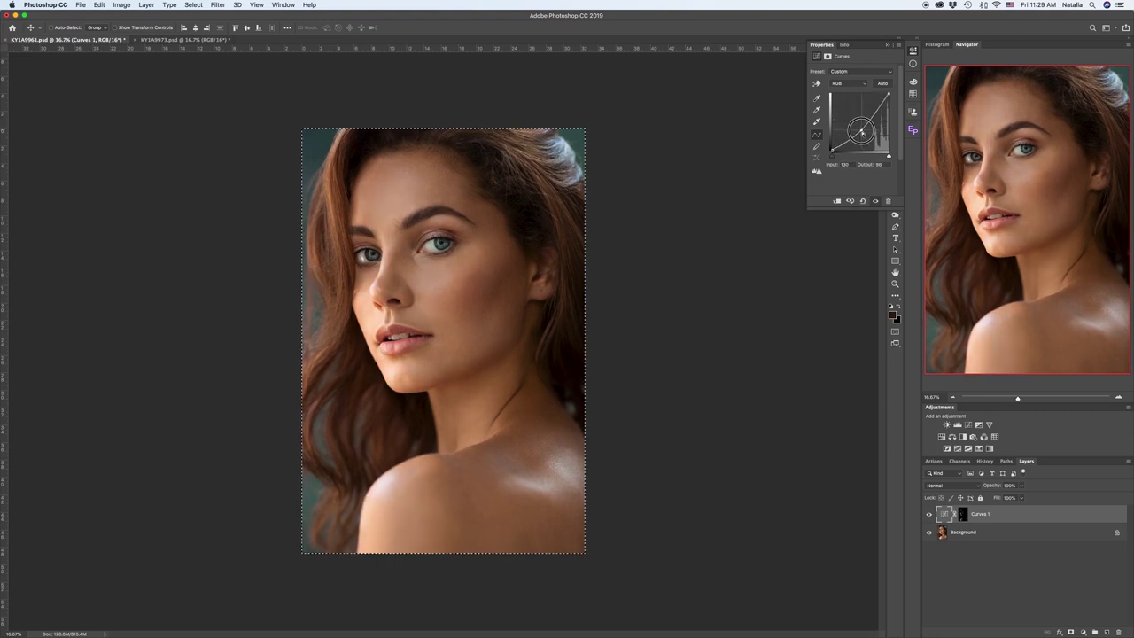
left_click_drag(861, 131, 859, 131)
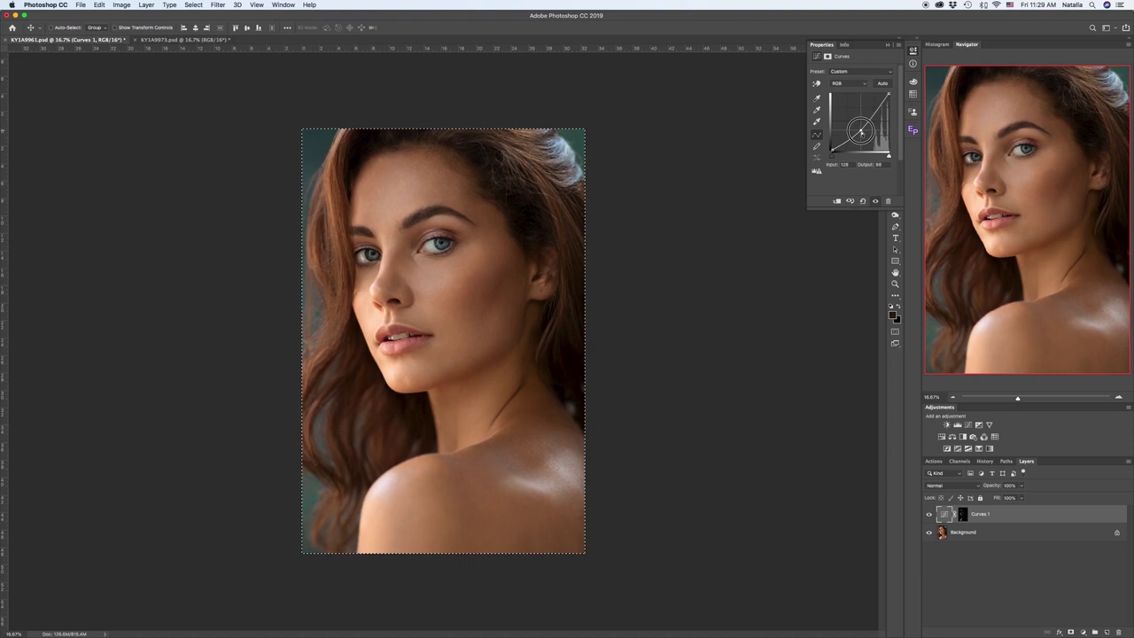
left_click_drag(860, 131, 851, 112)
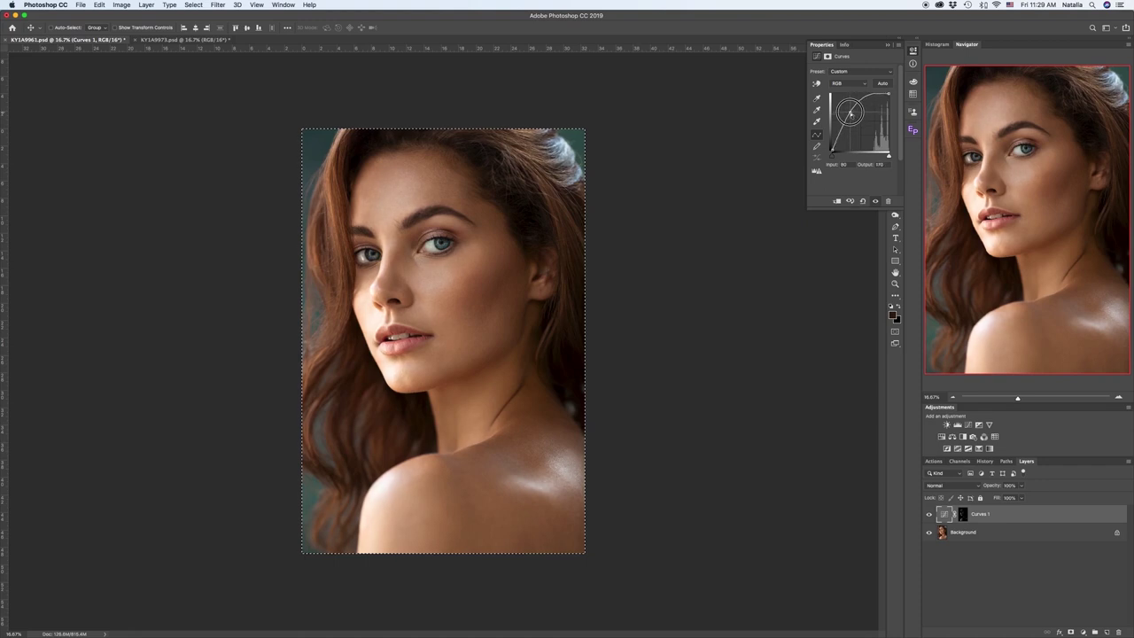